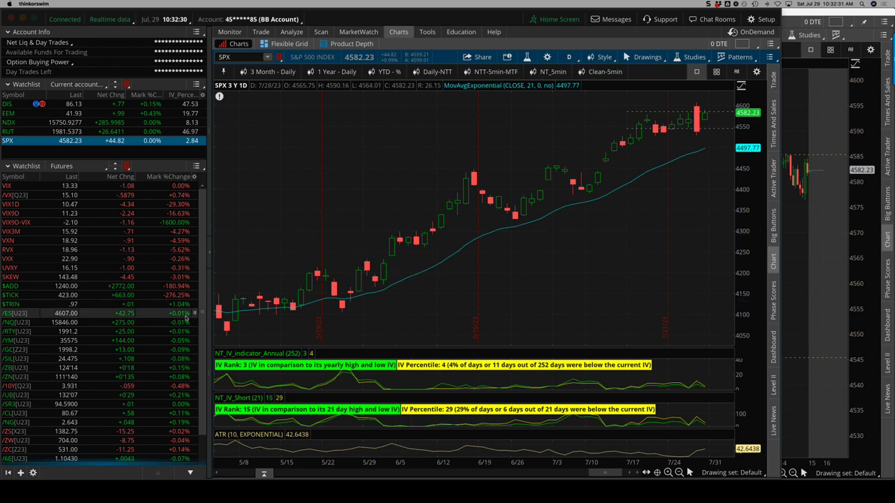
Review the /ES and SPX daily charts, rescaling the SPX price axis to show the upper and lower 2023 expected move levels
{"action": "left_click", "coordinate": [49, 315]}
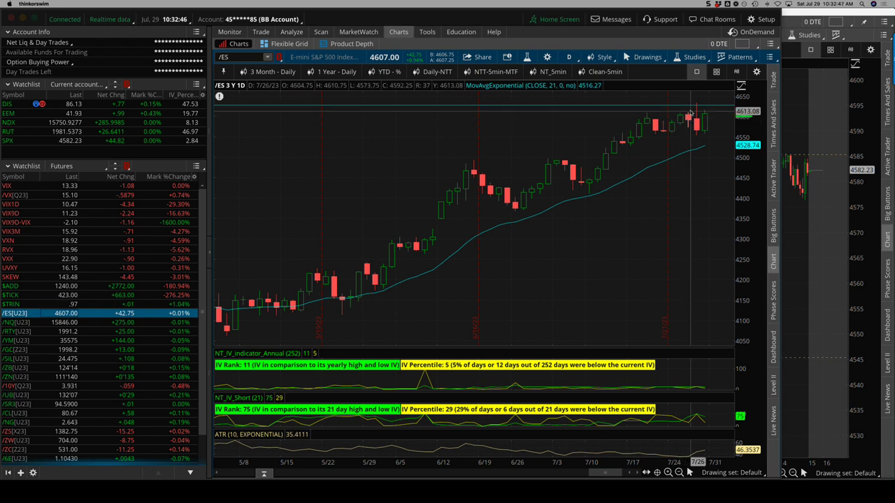
{"action": "left_click_drag", "start_coordinate": [681, 118], "coordinate": [690, 120]}
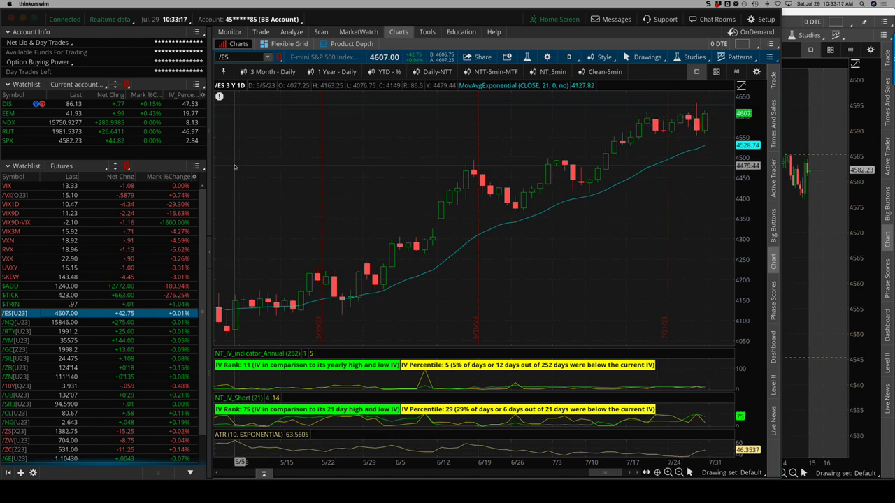
{"action": "left_click", "coordinate": [124, 142]}
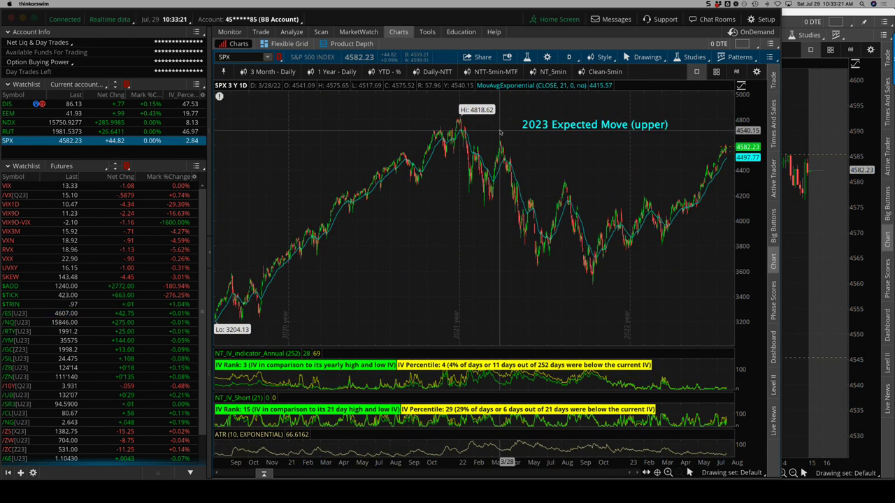
{"action": "left_click_drag", "start_coordinate": [747, 176], "coordinate": [746, 200]}
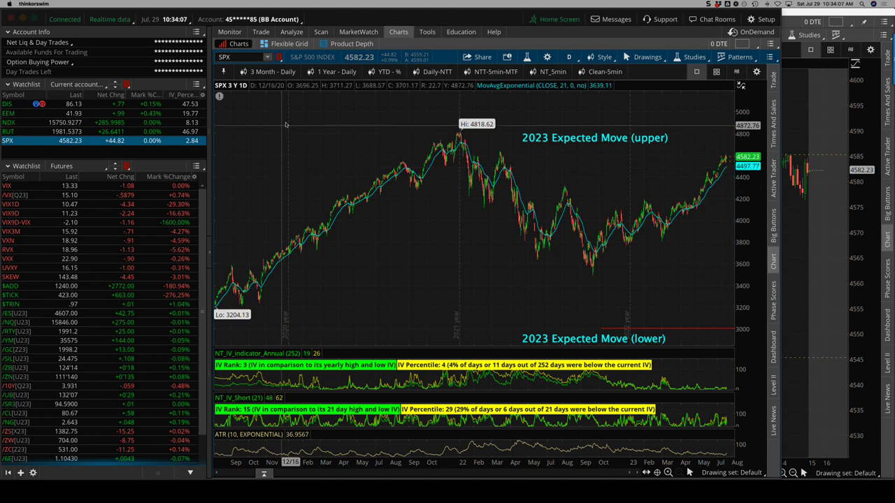
Compare the year-to-date percentage charts of SPX, NDX, RUT and DIA
{"action": "left_click", "coordinate": [386, 72]}
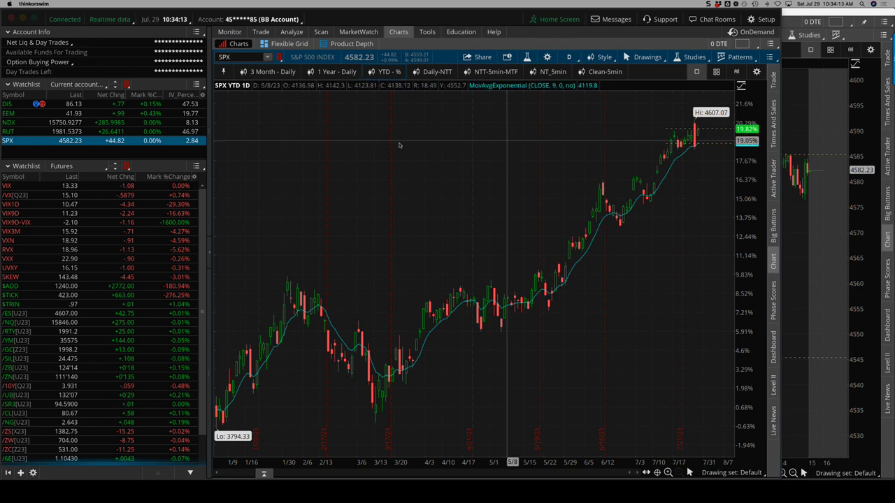
{"action": "left_click", "coordinate": [79, 124]}
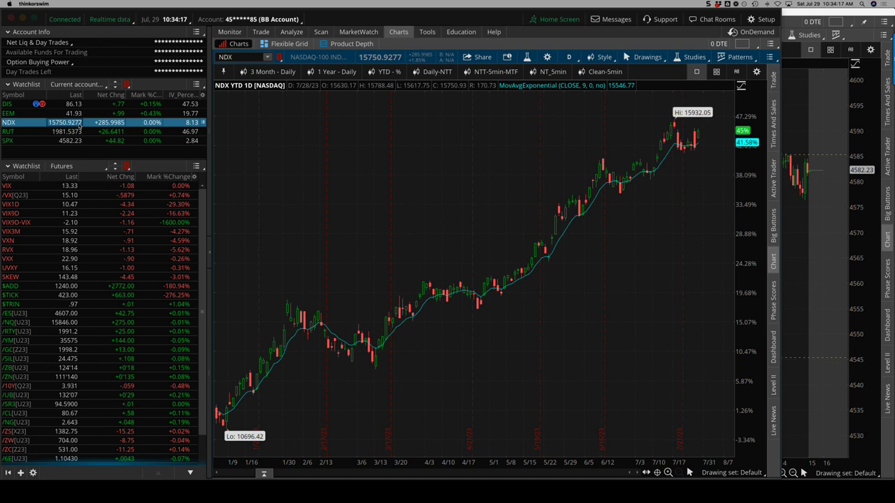
{"action": "left_click", "coordinate": [80, 133]}
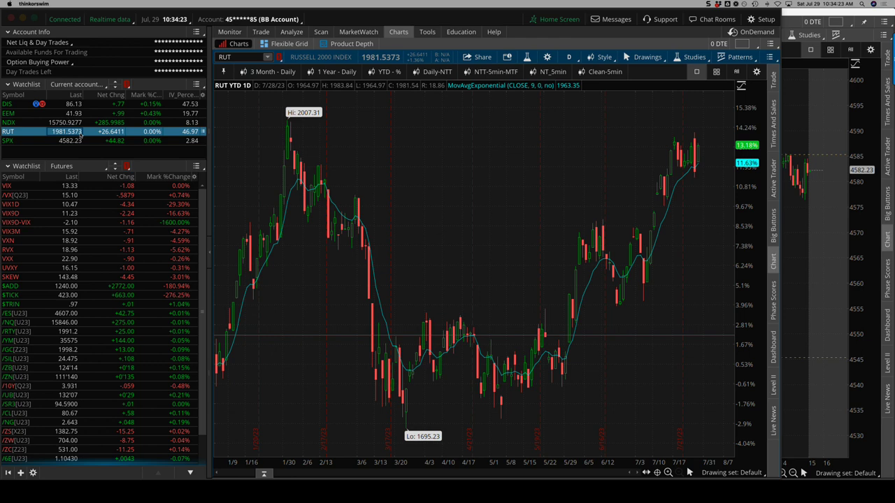
{"action": "left_click", "coordinate": [246, 59]}
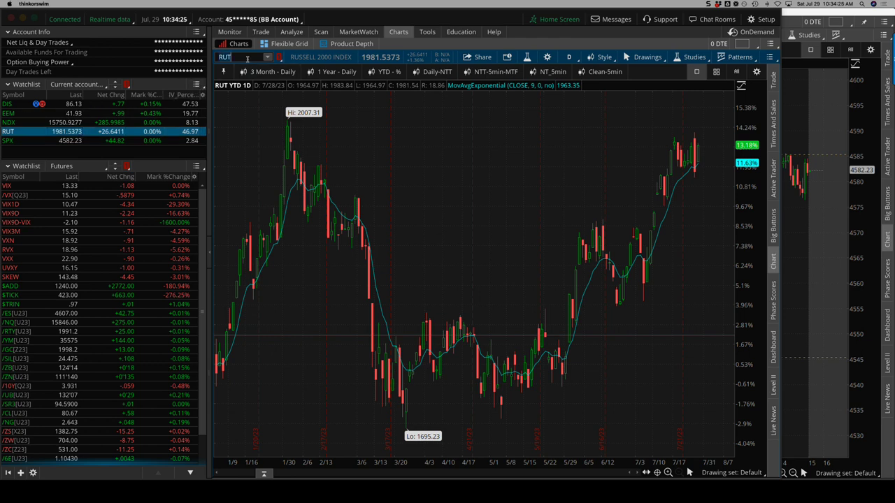
{"action": "type", "text": "DIA"}
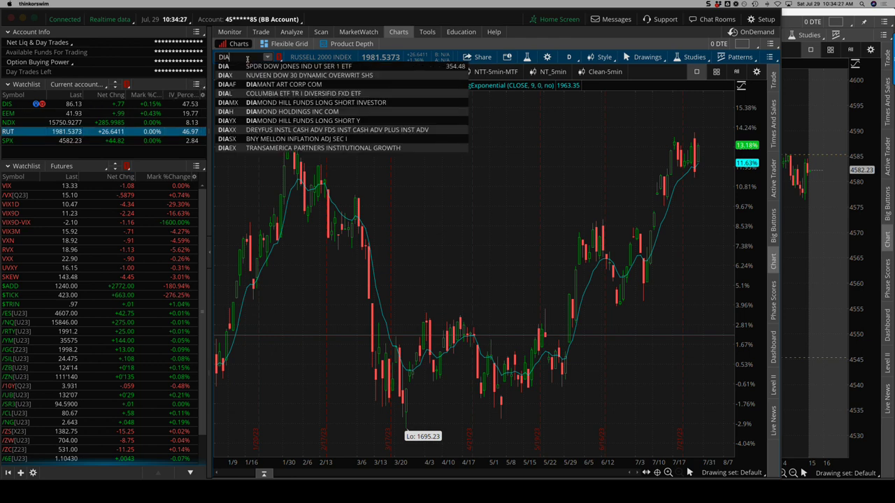
{"action": "key", "text": "Return"}
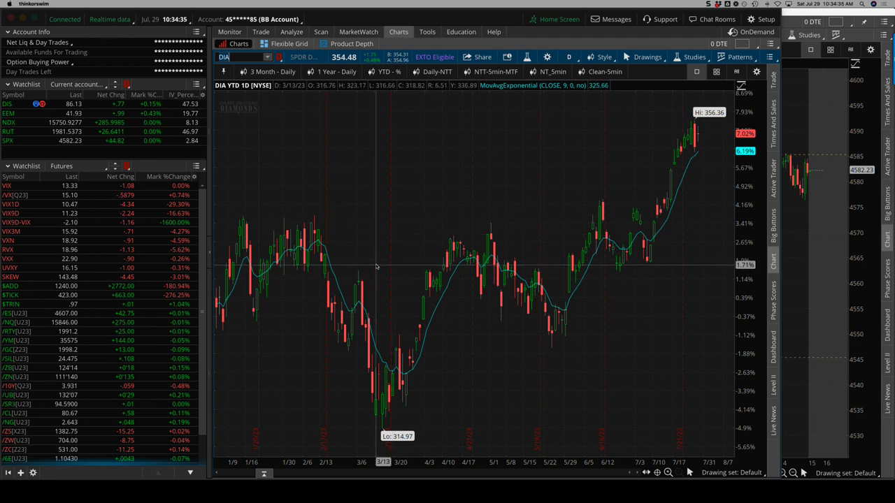
Review the year-to-date percentage charts of the /NQ, /RTY, /YM, /GC, /SIL, /ZB and /10Y futures
{"action": "left_click", "coordinate": [128, 323]}
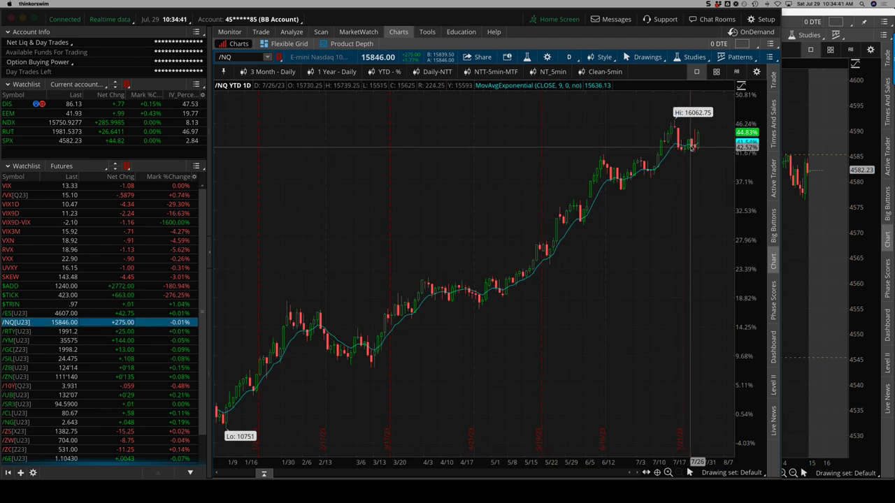
{"action": "left_click", "coordinate": [144, 332]}
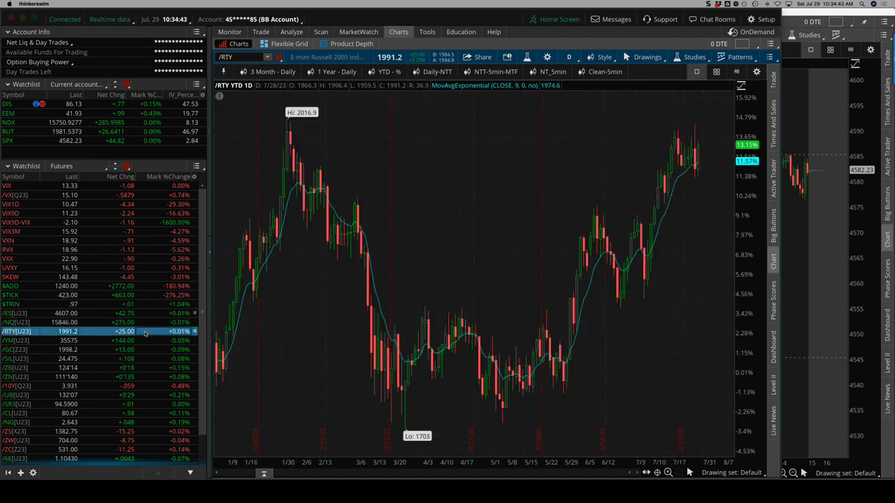
{"action": "left_click", "coordinate": [145, 341]}
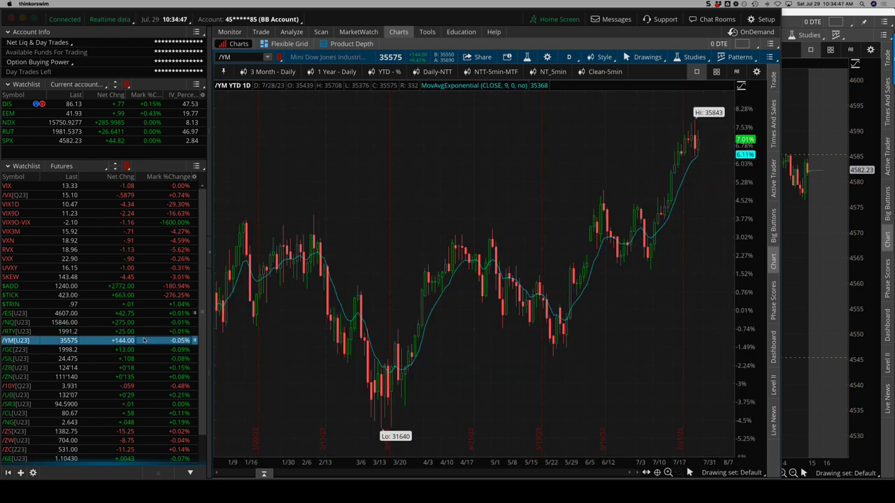
{"action": "left_click", "coordinate": [145, 350]}
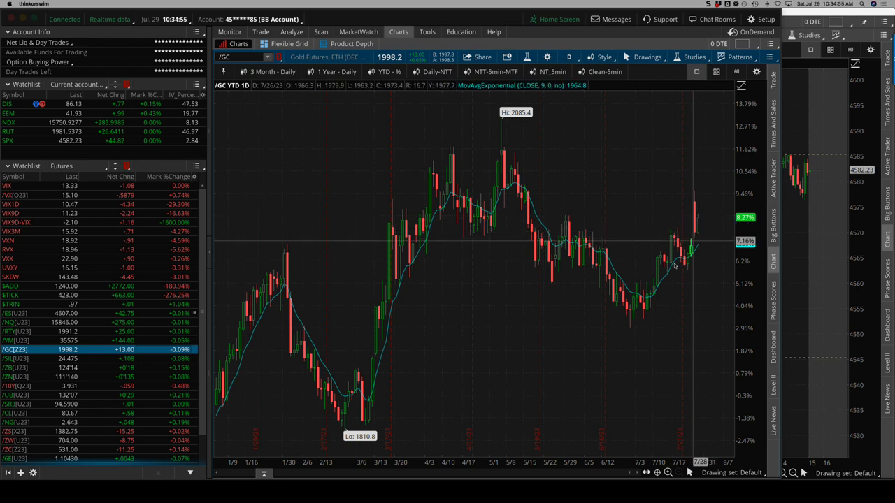
{"action": "left_click", "coordinate": [180, 360]}
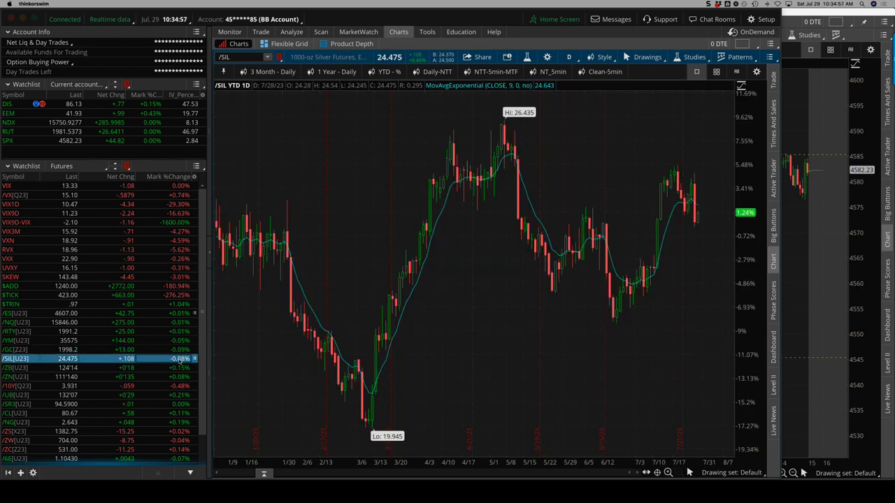
{"action": "left_click", "coordinate": [181, 368]}
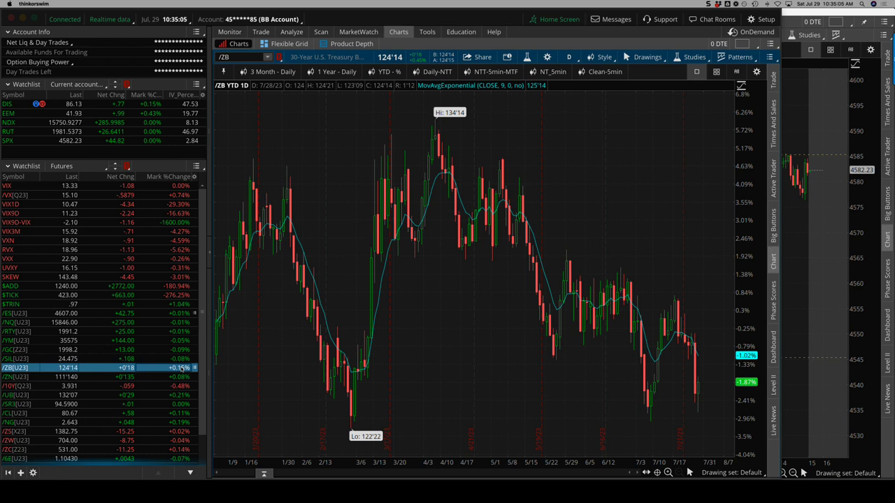
{"action": "left_click", "coordinate": [178, 386]}
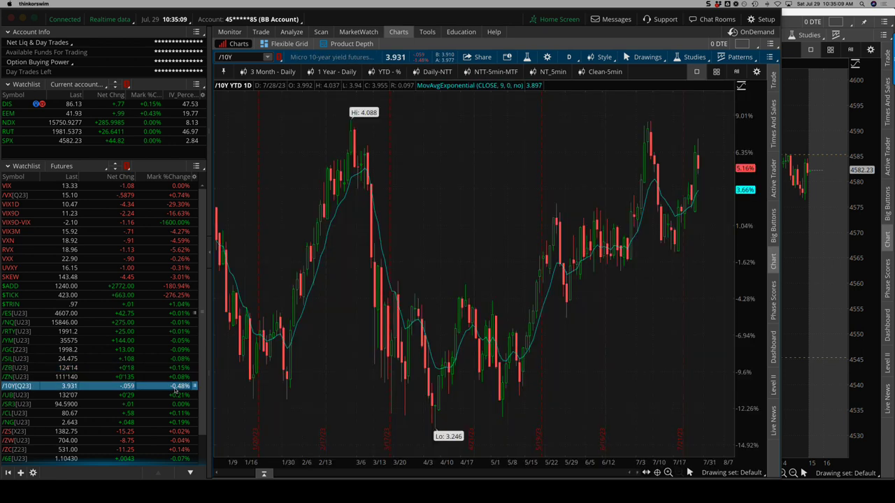
Apply the 1 Year Daily chart style to /10Y and view the /CL and /NG futures with it
{"action": "left_click", "coordinate": [326, 72]}
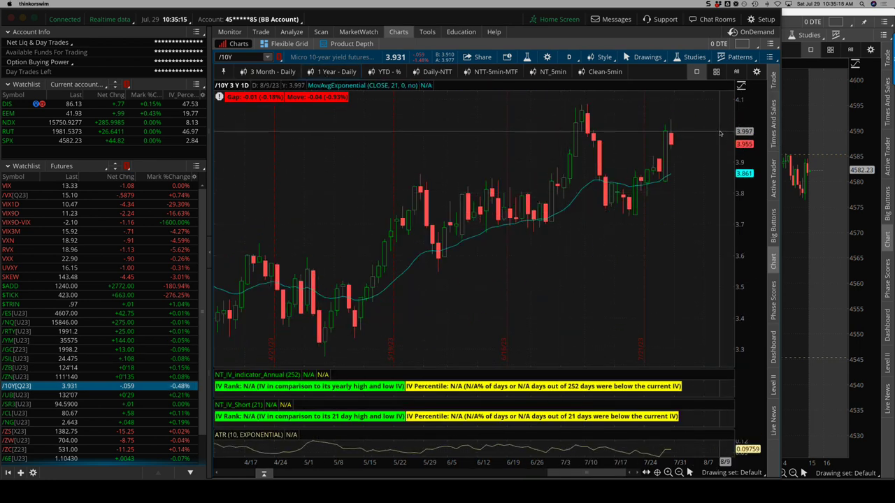
{"action": "left_click", "coordinate": [180, 414]}
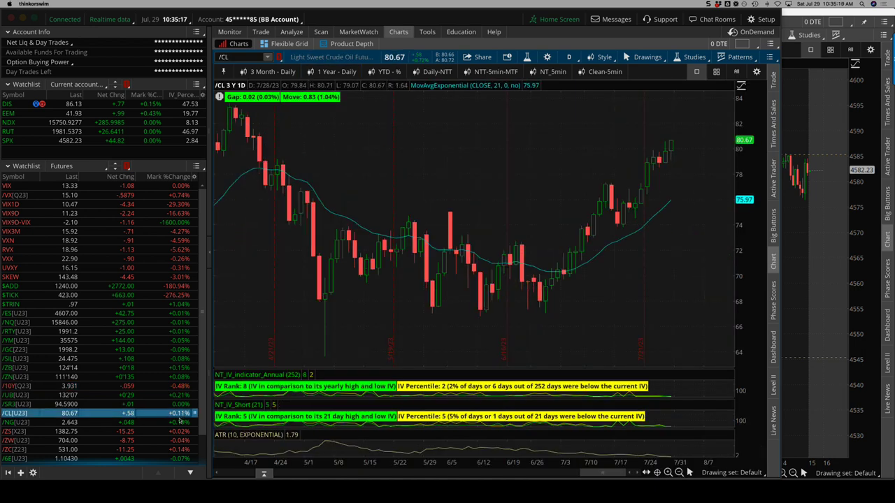
{"action": "left_click", "coordinate": [180, 423]}
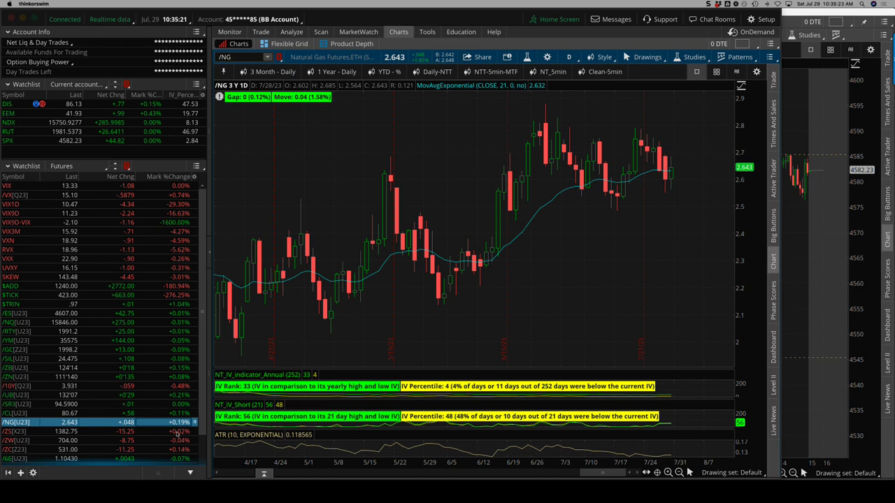
Review the daily charts of the /ZS, /ZW, /ZC, /6E and /MBT futures
{"action": "left_click", "coordinate": [177, 432]}
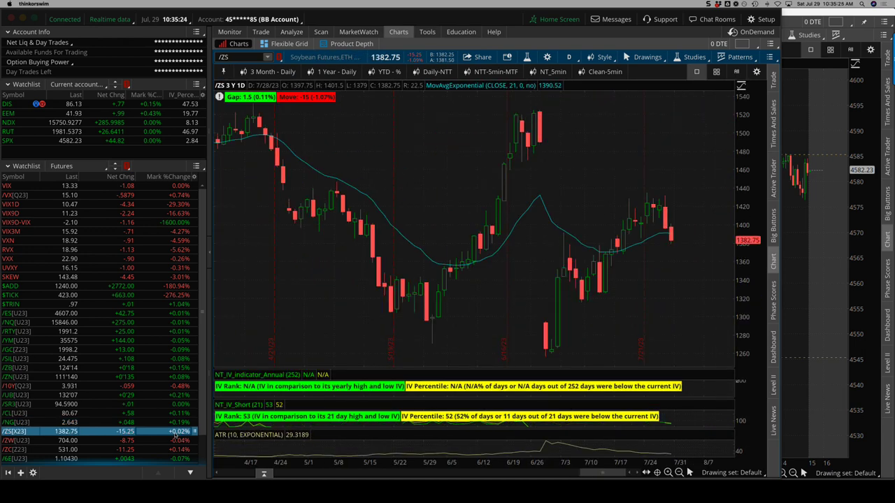
{"action": "left_click", "coordinate": [175, 441]}
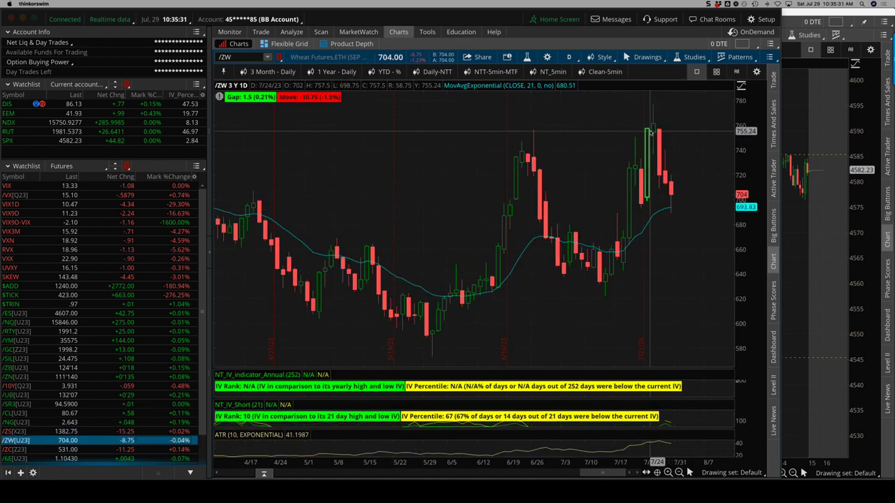
{"action": "left_click", "coordinate": [161, 450]}
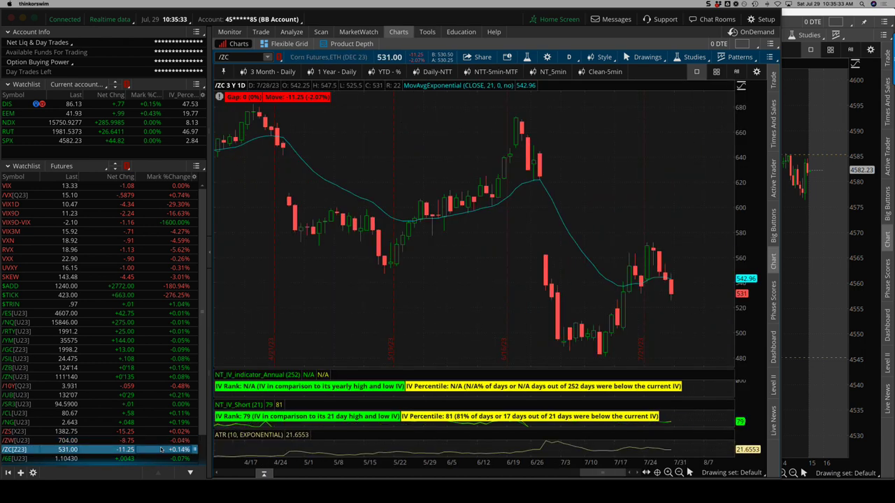
{"action": "scroll", "coordinate": [203, 431], "scroll_direction": "down", "scroll_amount": 2}
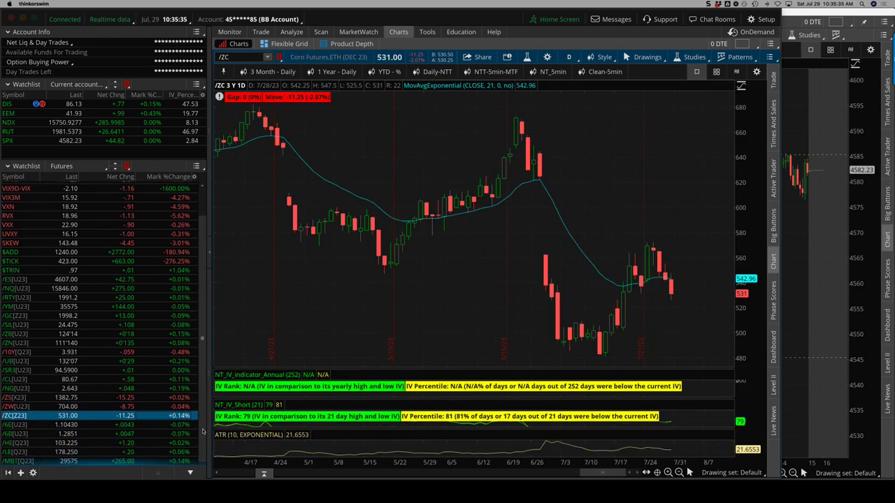
{"action": "left_click", "coordinate": [183, 423]}
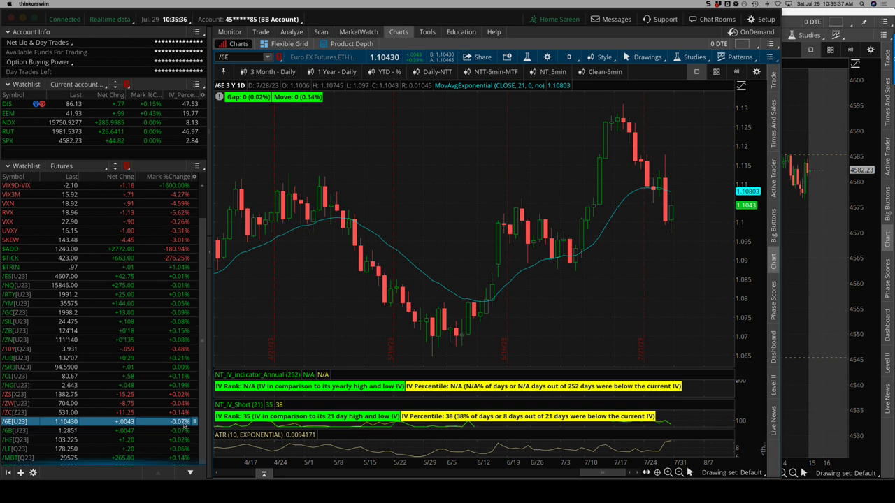
{"action": "left_click", "coordinate": [184, 458]}
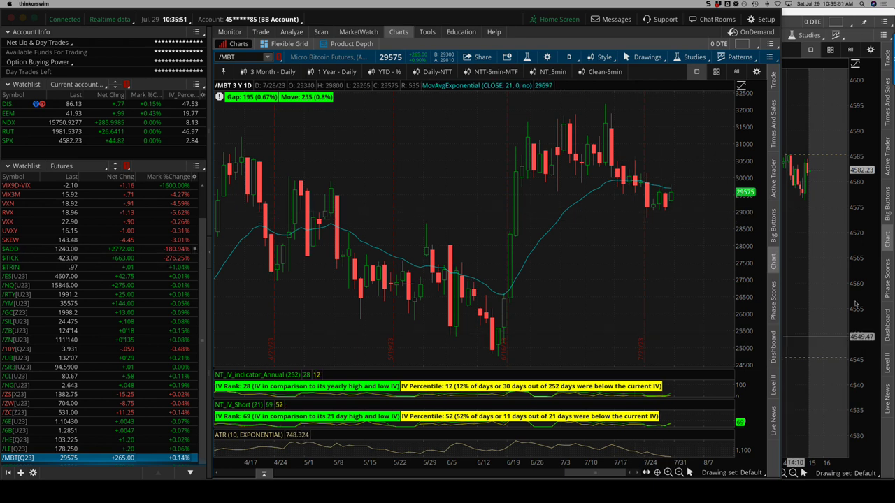
Switch to the TraderSync trades page in Chrome, clear all setup filters and filter by 0 DTE - AM RATIO M-W-F IC
{"action": "key", "text": "super+Tab"}
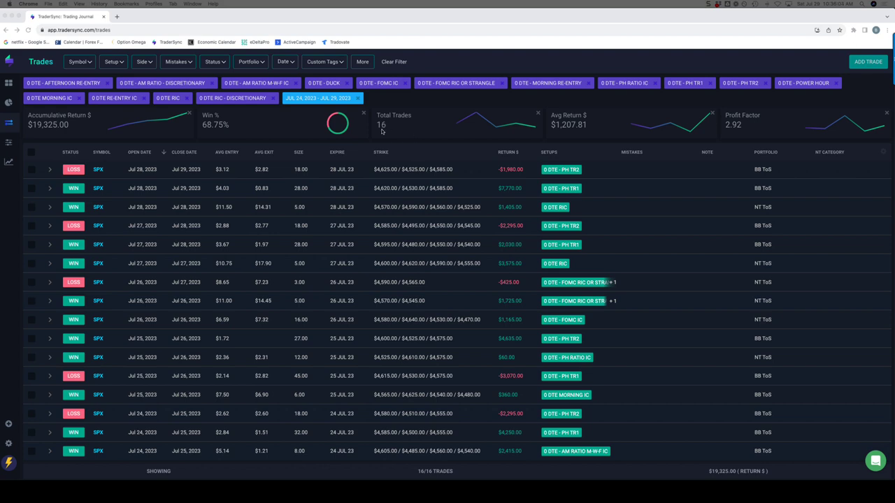
{"action": "left_click", "coordinate": [121, 63]}
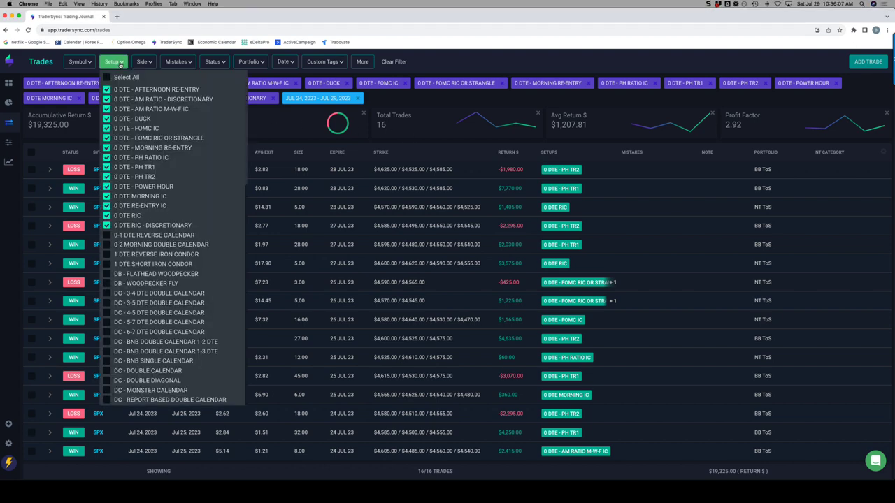
{"action": "left_click", "coordinate": [108, 76]}
{"action": "left_click", "coordinate": [108, 77]}
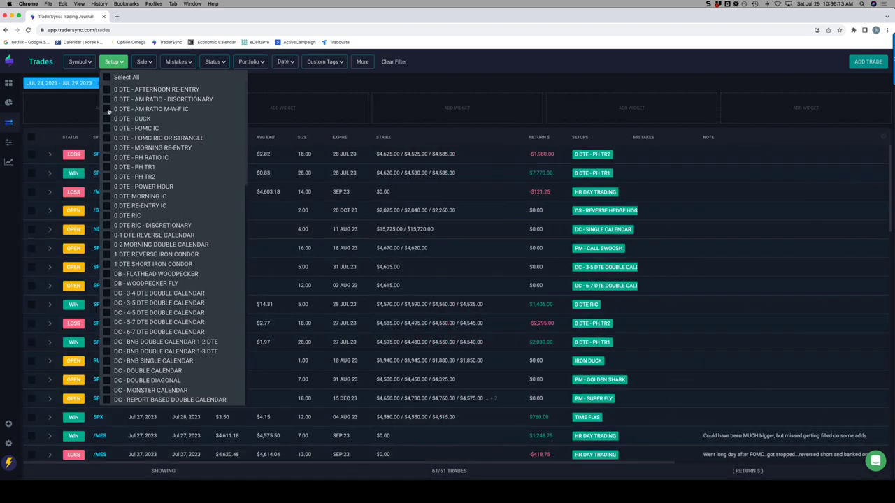
{"action": "left_click", "coordinate": [107, 110]}
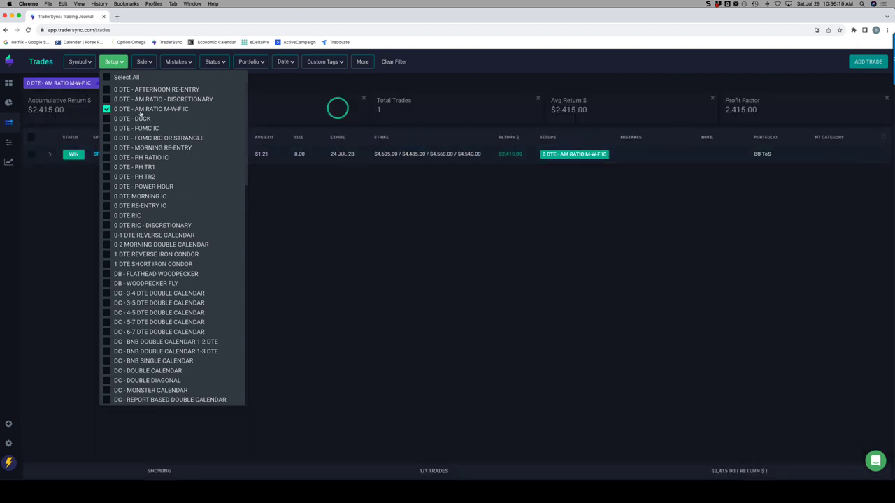
Replace the AM ratio setup filter with 0 DTE - DUCK and reload the trades page
{"action": "left_click", "coordinate": [107, 110]}
{"action": "left_click", "coordinate": [107, 119]}
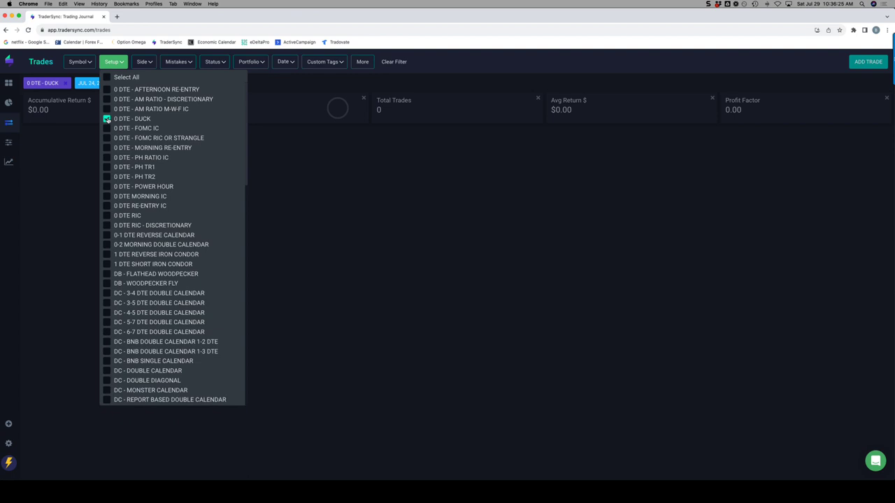
{"action": "left_click", "coordinate": [28, 30]}
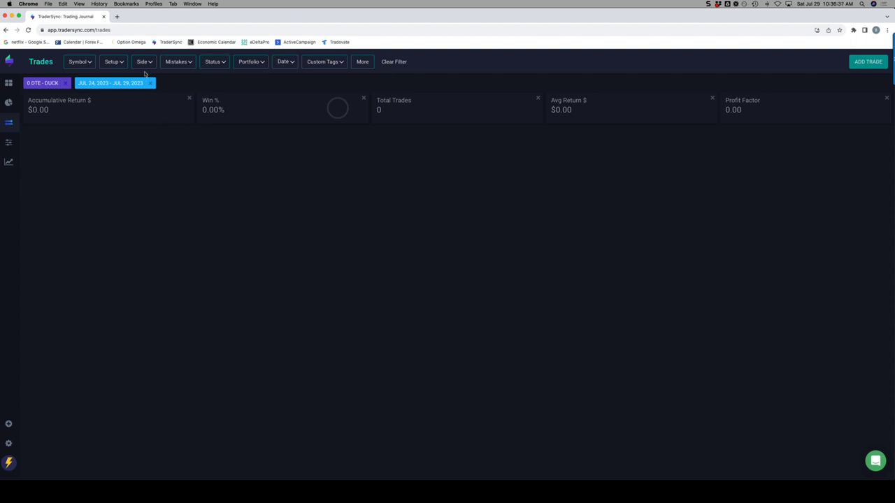
Check the trades of the 0 DTE - FOMC IC setup alone, followed by those of 0 DTE - FOMC RIC OR STRANGLE alone
{"action": "left_click", "coordinate": [114, 63]}
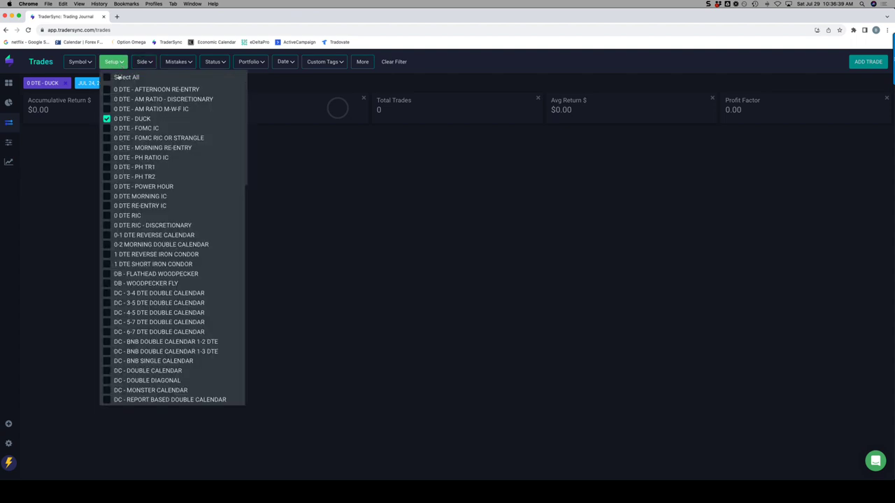
{"action": "left_click", "coordinate": [107, 119]}
{"action": "left_click", "coordinate": [107, 129]}
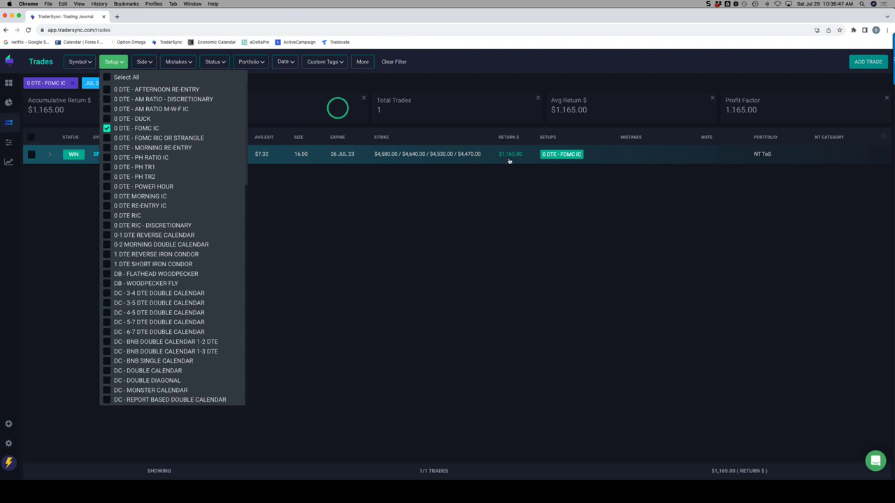
{"action": "left_click", "coordinate": [107, 129]}
{"action": "left_click", "coordinate": [107, 139]}
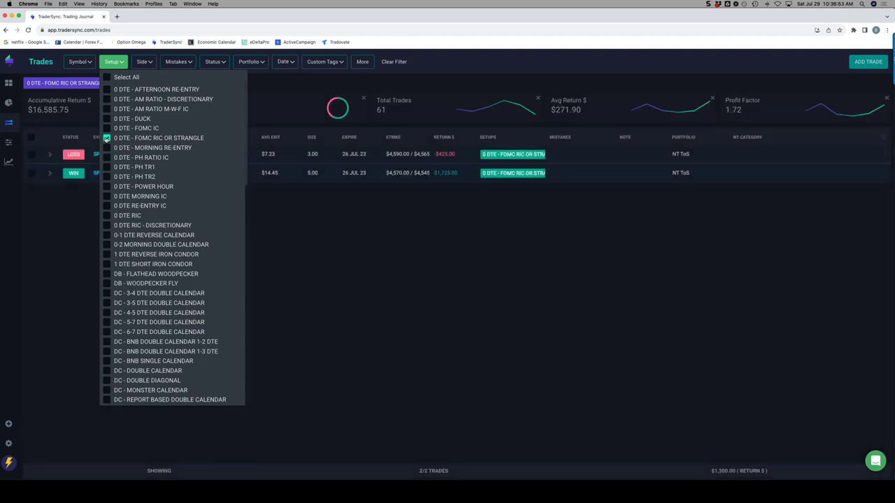
Check the trades of the 0 DTE - PH RATIO IC setup alone, replacing the FOMC RIC or strangle filter
{"action": "left_click", "coordinate": [310, 186]}
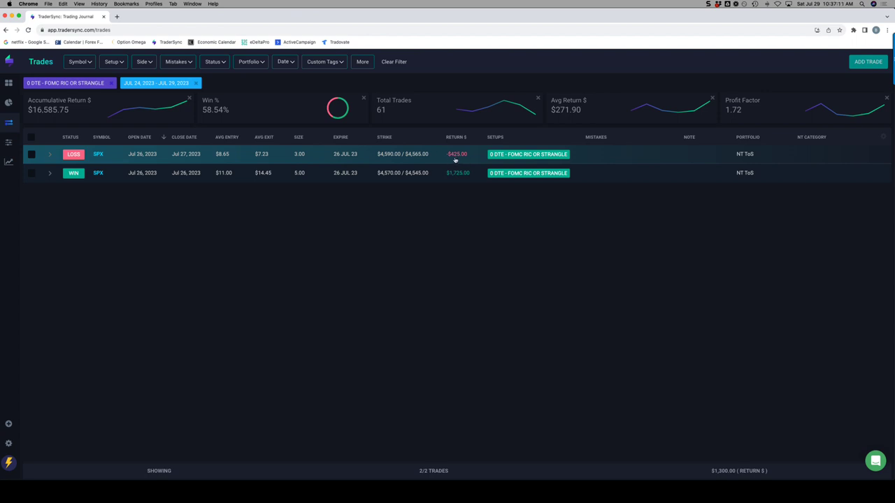
{"action": "left_click", "coordinate": [113, 62]}
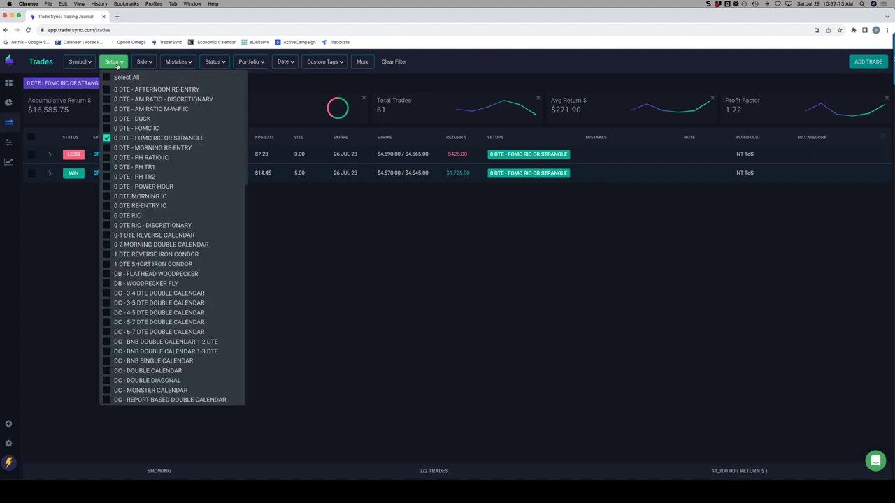
{"action": "left_click", "coordinate": [107, 139]}
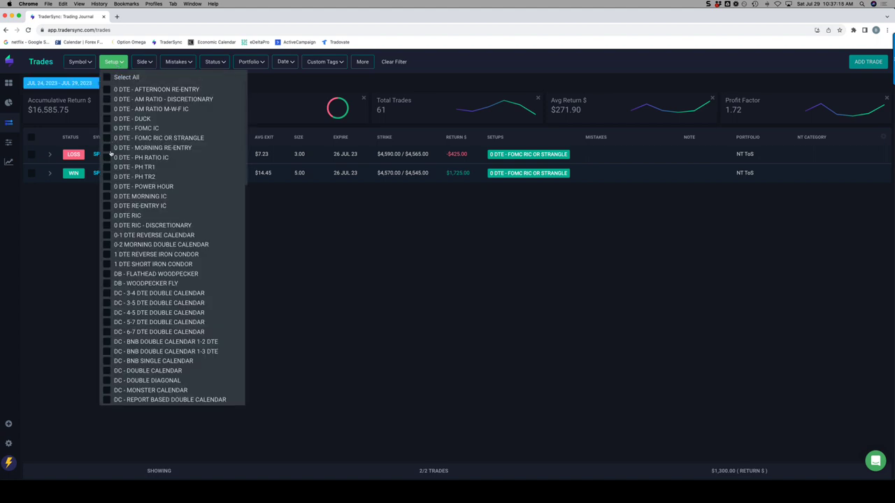
{"action": "left_click", "coordinate": [107, 158]}
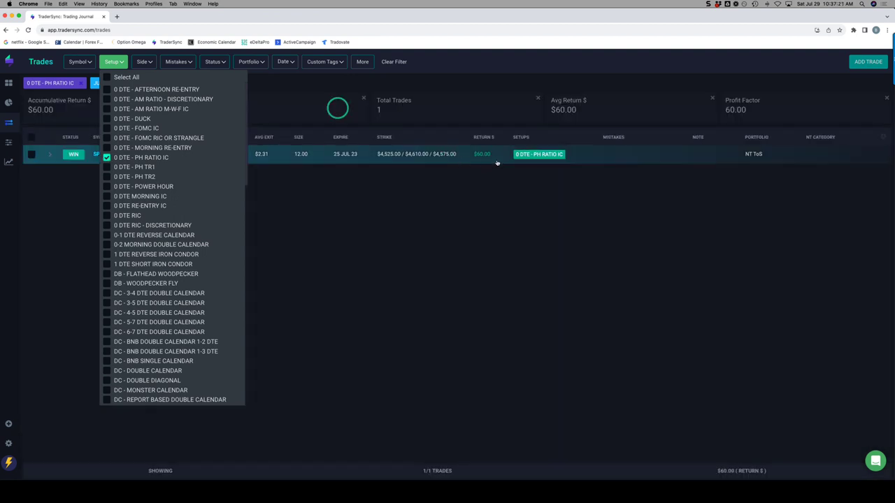
Replace the PH ratio filter with 0 DTE - PH TR1 and 0 DTE - PH TR2 and review their trades together
{"action": "left_click", "coordinate": [106, 158]}
{"action": "left_click", "coordinate": [107, 168]}
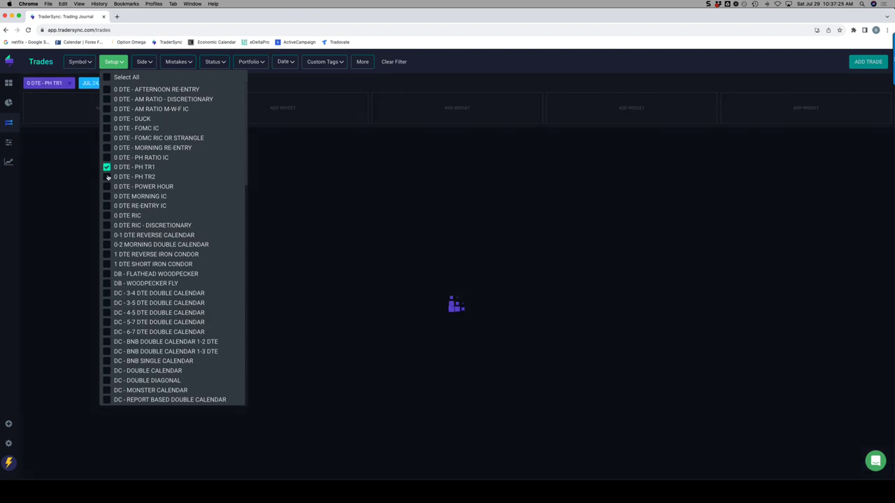
{"action": "left_click", "coordinate": [106, 177]}
{"action": "left_click", "coordinate": [107, 187]}
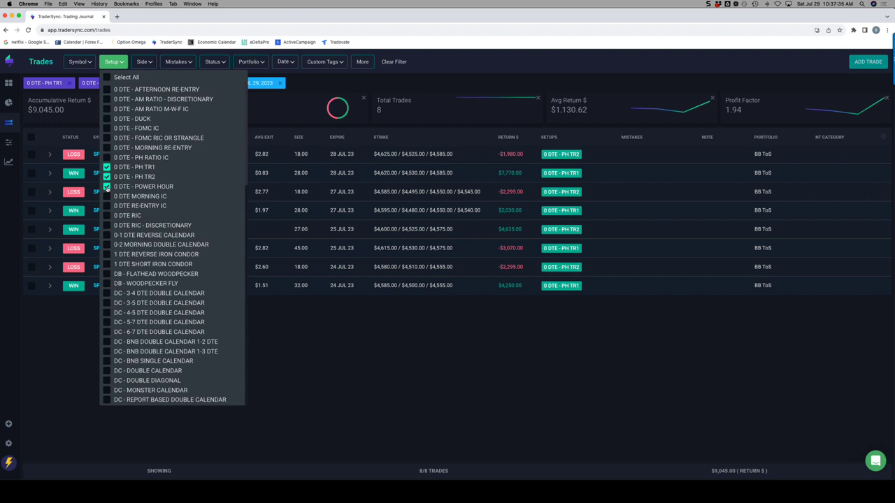
{"action": "left_click", "coordinate": [107, 187]}
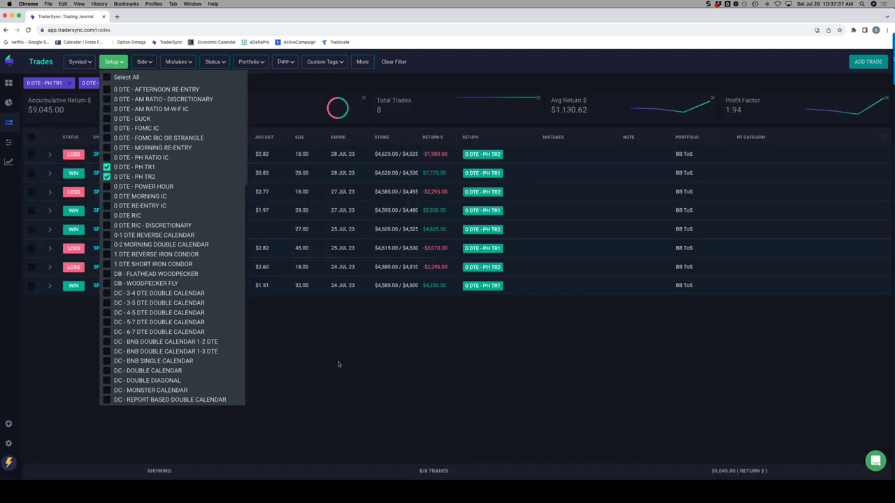
{"action": "left_click", "coordinate": [339, 364]}
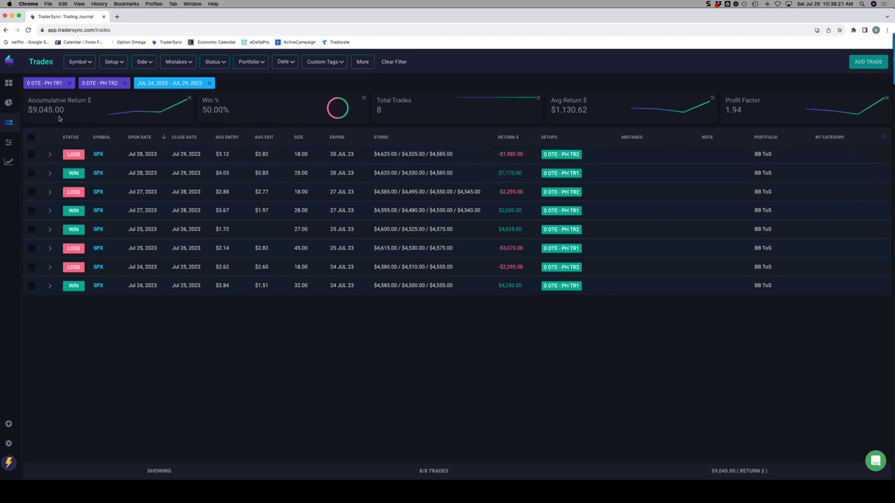
Clear the PH TR1 and PH TR2 filters and check the trades of the 0 DTE MORNING IC setup alone
{"action": "left_click", "coordinate": [120, 65]}
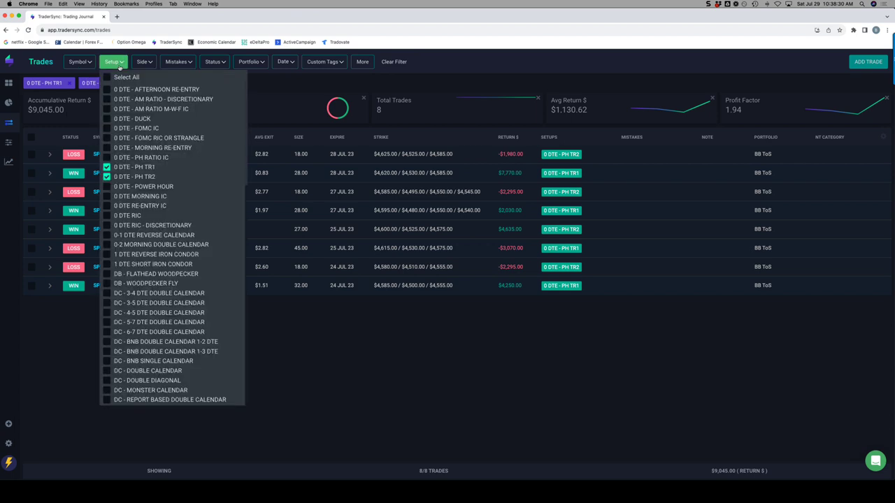
{"action": "left_click", "coordinate": [106, 168]}
{"action": "left_click", "coordinate": [106, 177]}
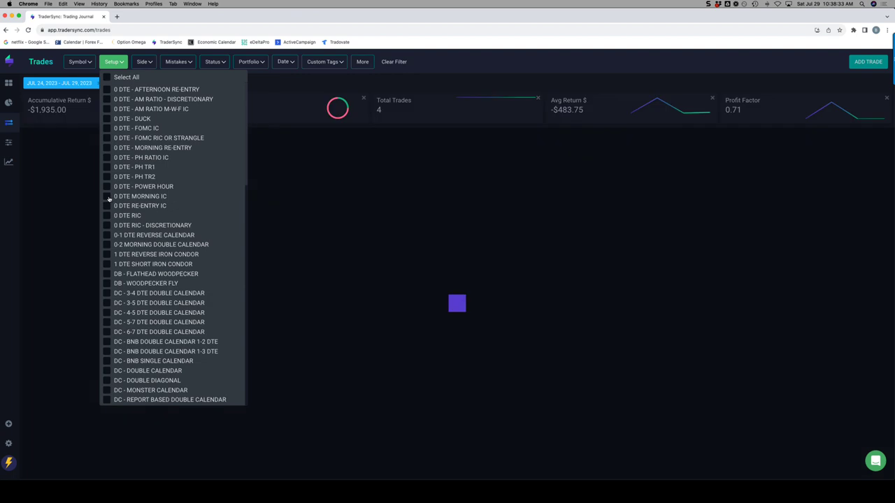
{"action": "left_click", "coordinate": [107, 197]}
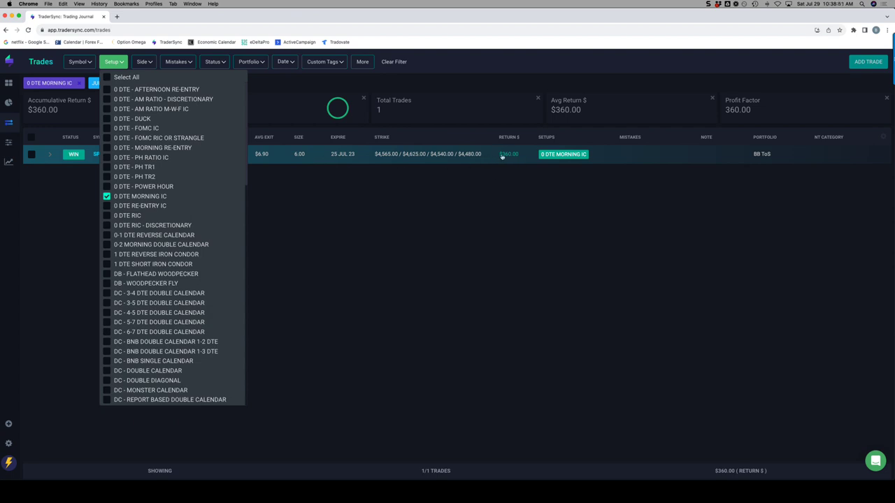
Check the 0 DTE RIC trades alone in place of the morning IC ones, and clear that setup filter again
{"action": "left_click", "coordinate": [107, 197]}
{"action": "left_click", "coordinate": [107, 217]}
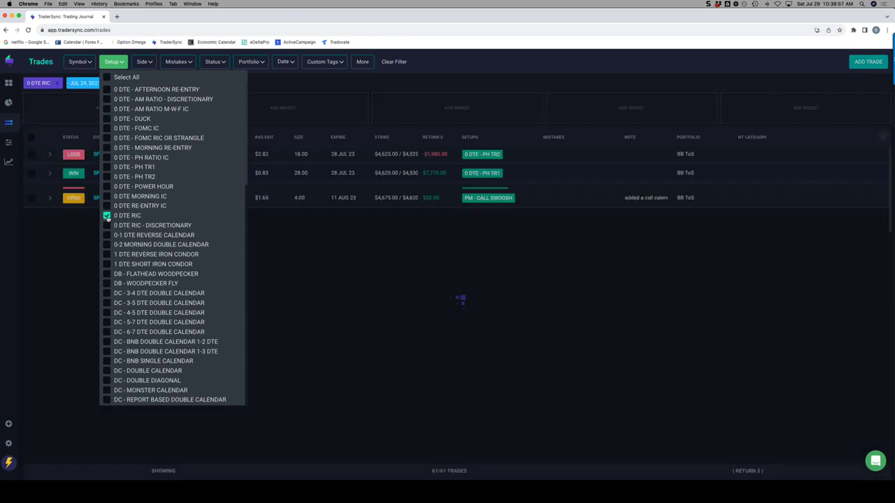
{"action": "left_click", "coordinate": [428, 247]}
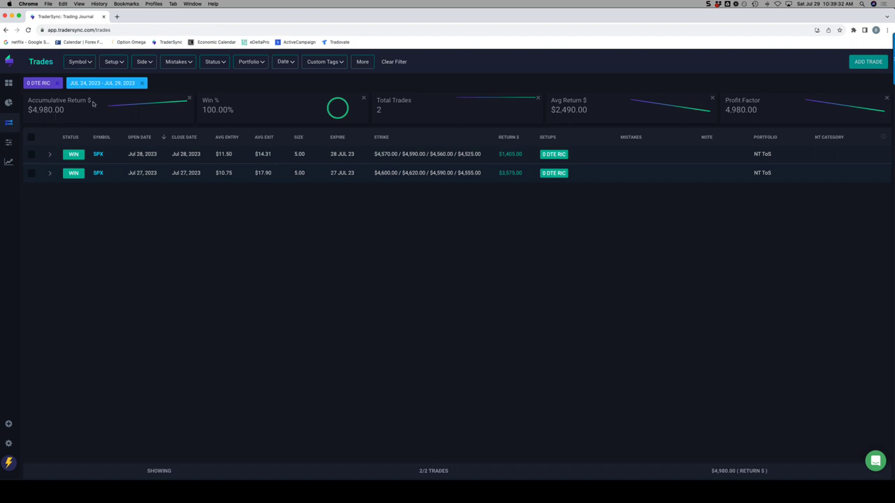
{"action": "left_click", "coordinate": [118, 65]}
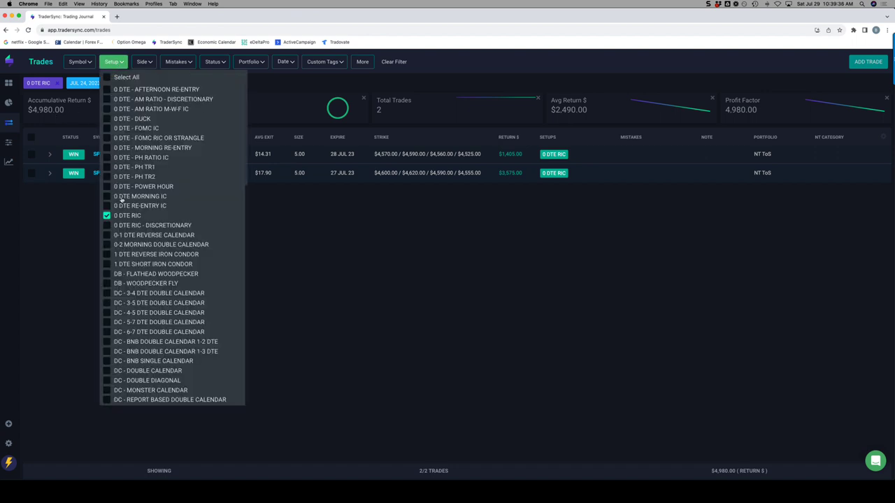
{"action": "left_click", "coordinate": [107, 216]}
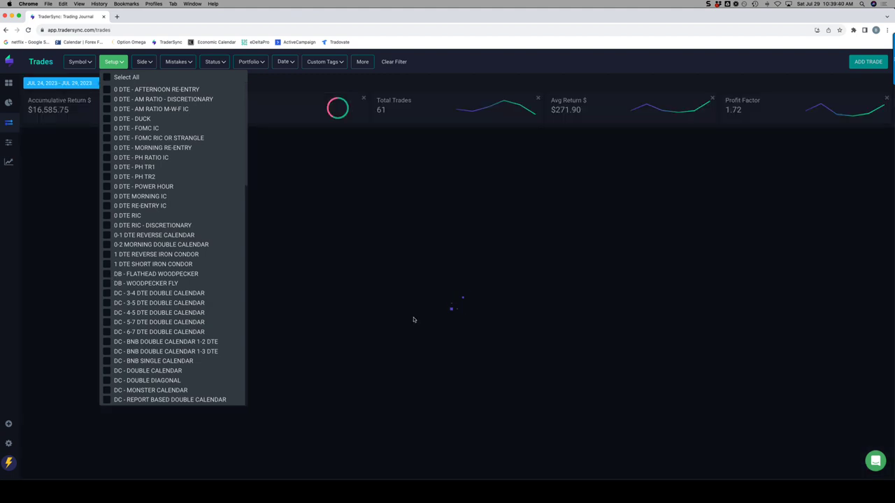
Switch to thinkorswim and examine the risk profile of the RUT Wood Peckers position
{"action": "key", "text": "super+Tab"}
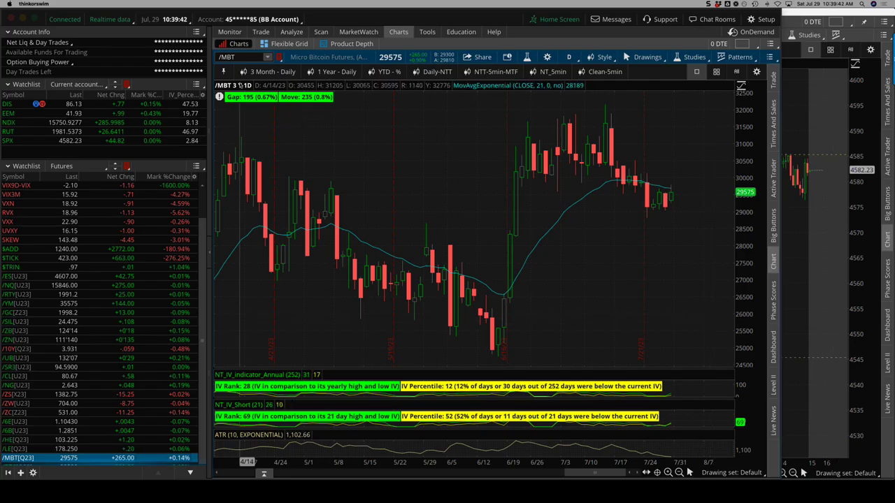
{"action": "left_click", "coordinate": [125, 133]}
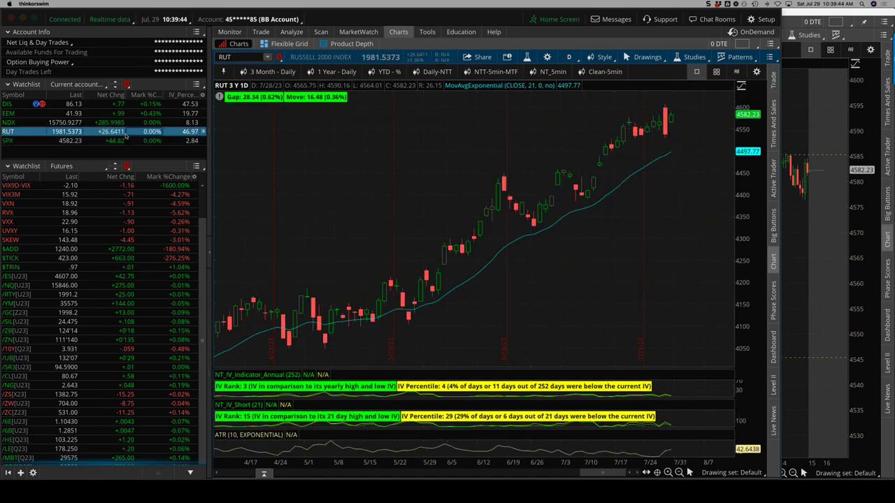
{"action": "left_click", "coordinate": [296, 33]}
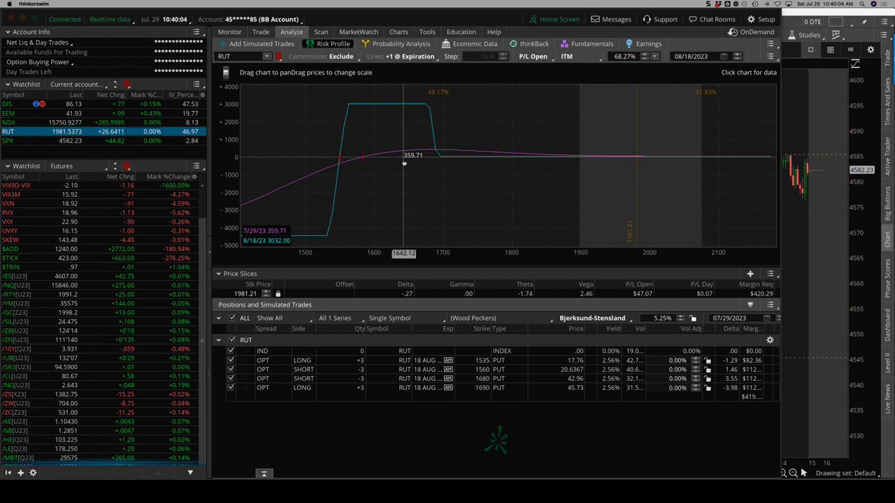
Switch back to TraderSync in Chrome and filter by the DC setups from 3-4 DTE DOUBLE CALENDAR down through DOUBLE CALENDAR, including the BNB ones
{"action": "key", "text": "super+Tab"}
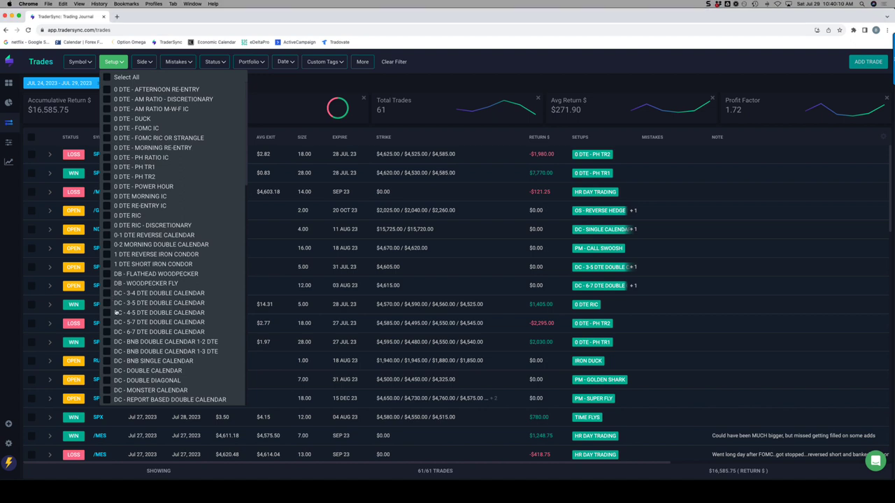
{"action": "left_click", "coordinate": [107, 294]}
{"action": "left_click", "coordinate": [107, 304]}
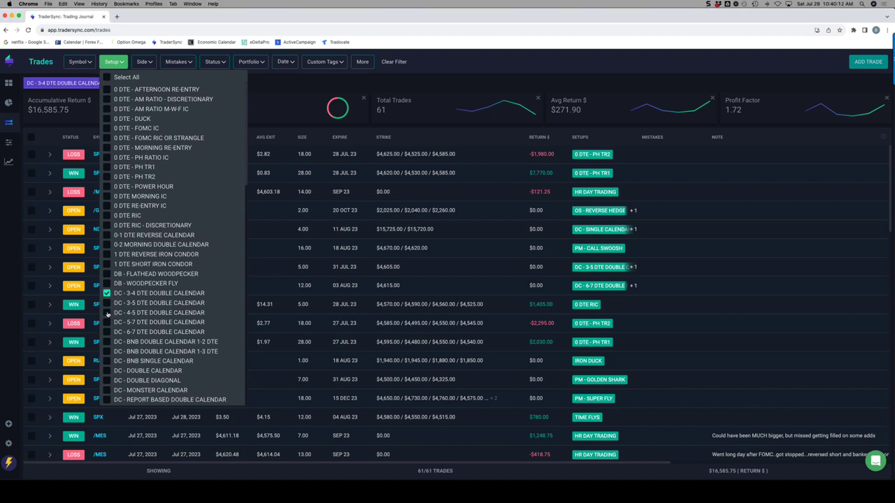
{"action": "left_click", "coordinate": [107, 312]}
{"action": "left_click", "coordinate": [107, 322]}
{"action": "left_click", "coordinate": [107, 332]}
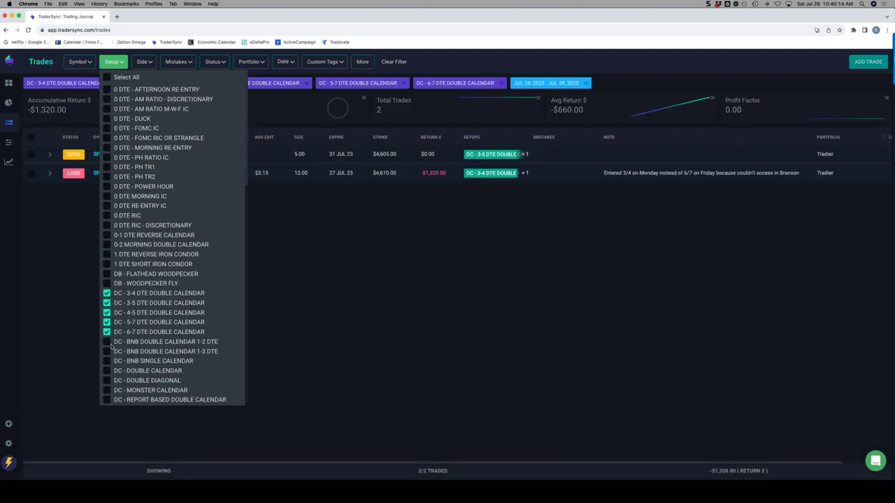
{"action": "left_click", "coordinate": [107, 342]}
{"action": "left_click", "coordinate": [107, 352]}
{"action": "left_click", "coordinate": [107, 362]}
{"action": "left_click", "coordinate": [107, 372]}
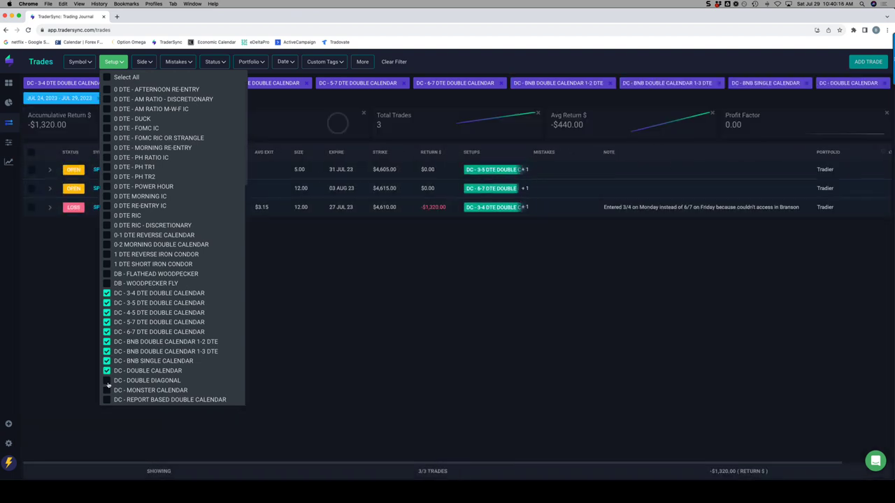
Add the remaining DC setups, DOUBLE DIAGONAL through 23 MICHAEL JORDAN DOUBLE CALENDAR, to the filter and reload the trades page
{"action": "left_click", "coordinate": [107, 381]}
{"action": "left_click", "coordinate": [107, 391]}
{"action": "left_click", "coordinate": [107, 400]}
{"action": "scroll", "coordinate": [108, 389], "scroll_direction": "down", "scroll_amount": 2}
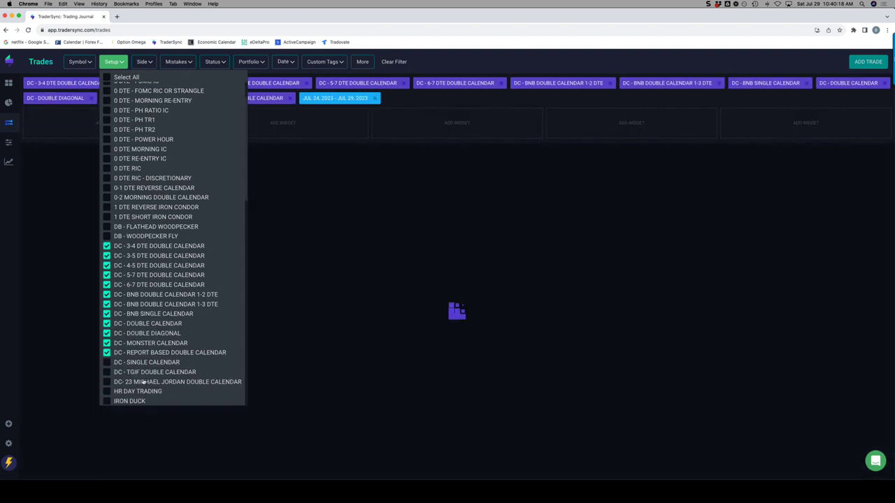
{"action": "left_click", "coordinate": [107, 362]}
{"action": "left_click", "coordinate": [107, 372]}
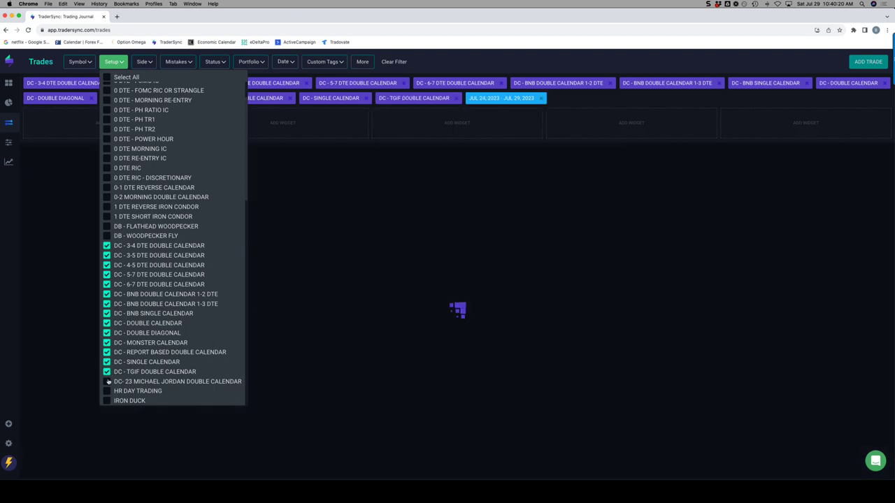
{"action": "left_click", "coordinate": [107, 381]}
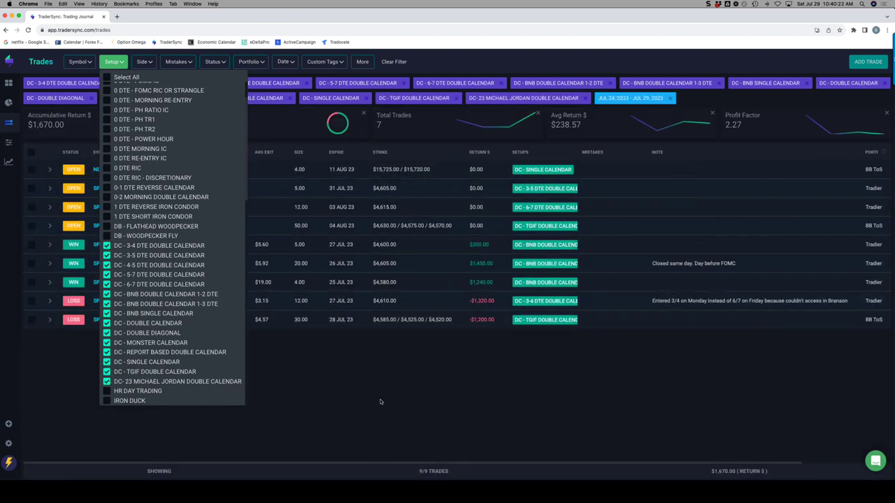
{"action": "left_click", "coordinate": [384, 400]}
{"action": "left_click", "coordinate": [28, 30]}
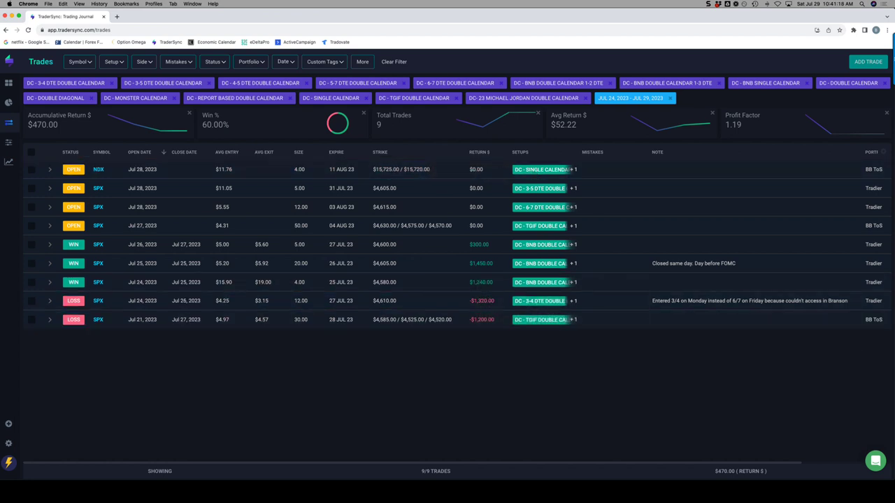
Switch to thinkorswim and examine the NDX risk profile for the Single Calendars position group
{"action": "key", "text": "super+Tab"}
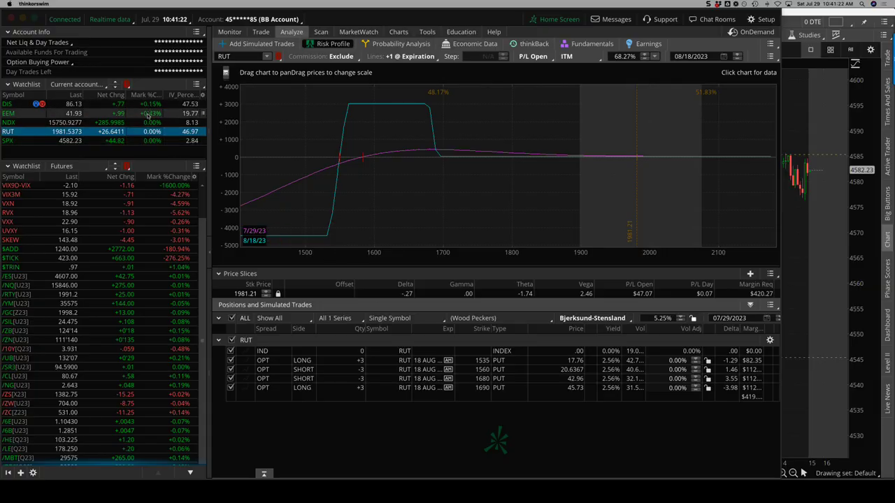
{"action": "left_click", "coordinate": [148, 123]}
{"action": "left_click", "coordinate": [488, 320]}
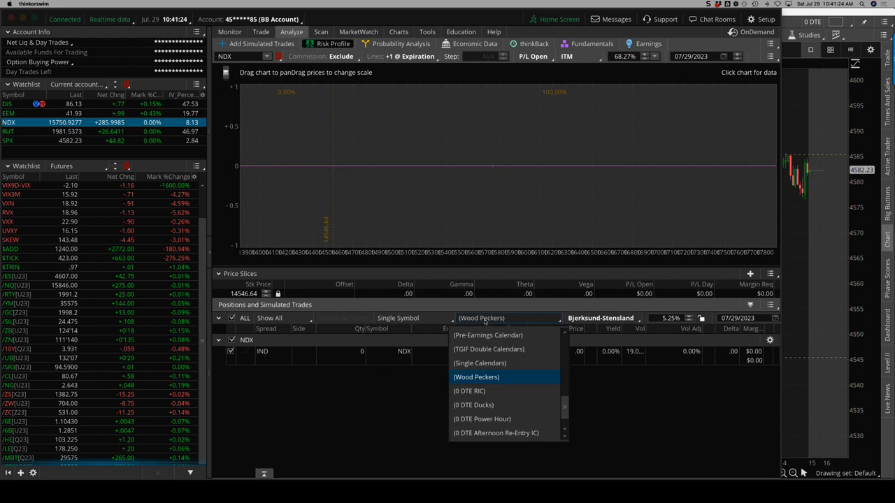
{"action": "left_click", "coordinate": [479, 364]}
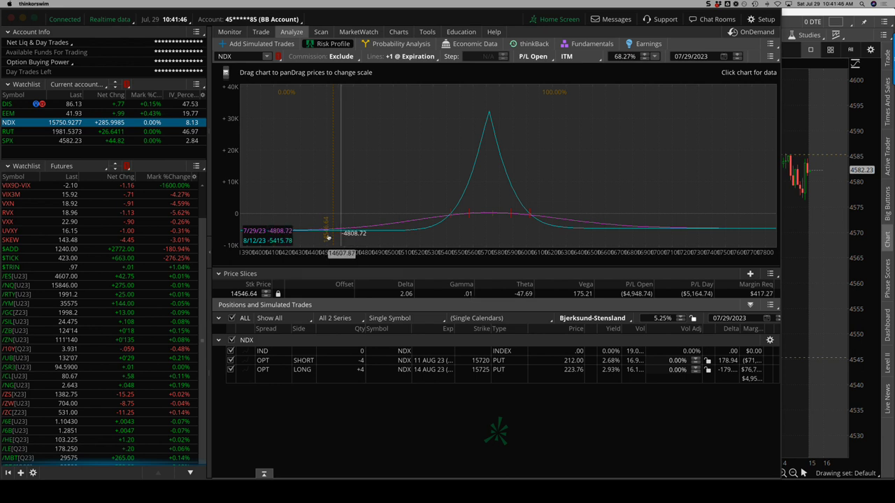
Examine the SPX risk profile for the TGIF Double Calendars position group around the current price
{"action": "left_click", "coordinate": [151, 140]}
{"action": "left_click", "coordinate": [491, 319]}
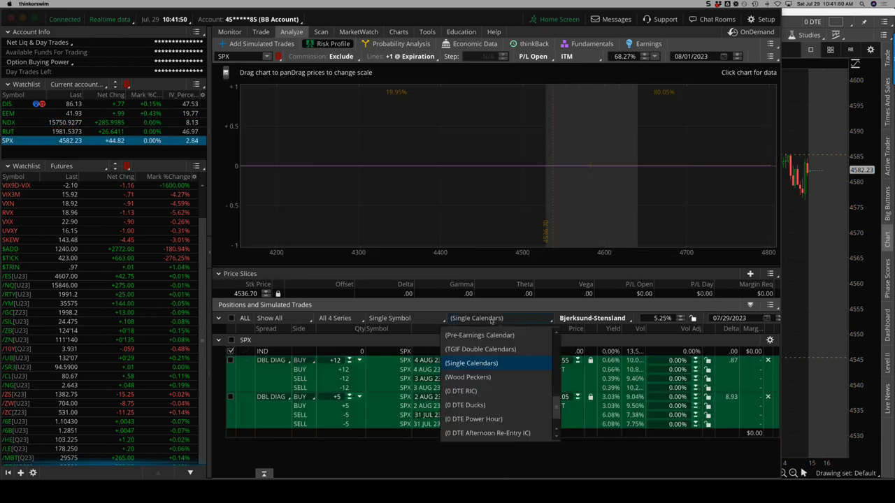
{"action": "left_click", "coordinate": [490, 349]}
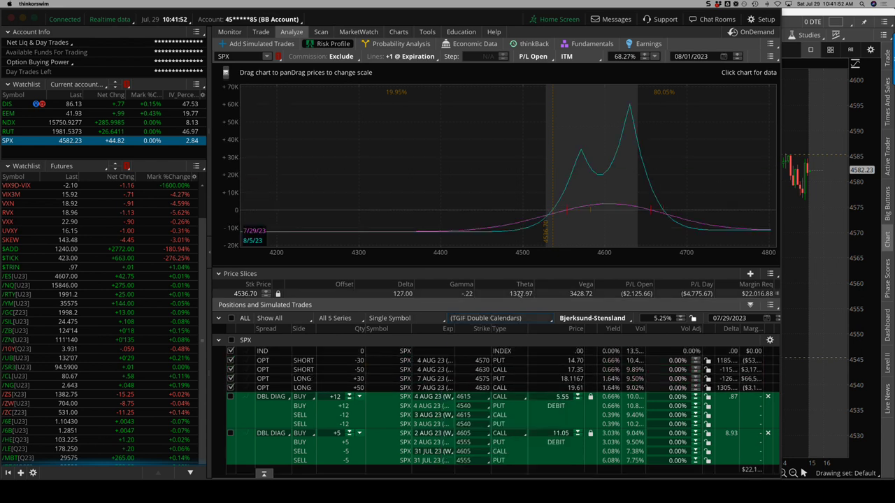
{"action": "left_click_drag", "start_coordinate": [505, 233], "coordinate": [294, 234]}
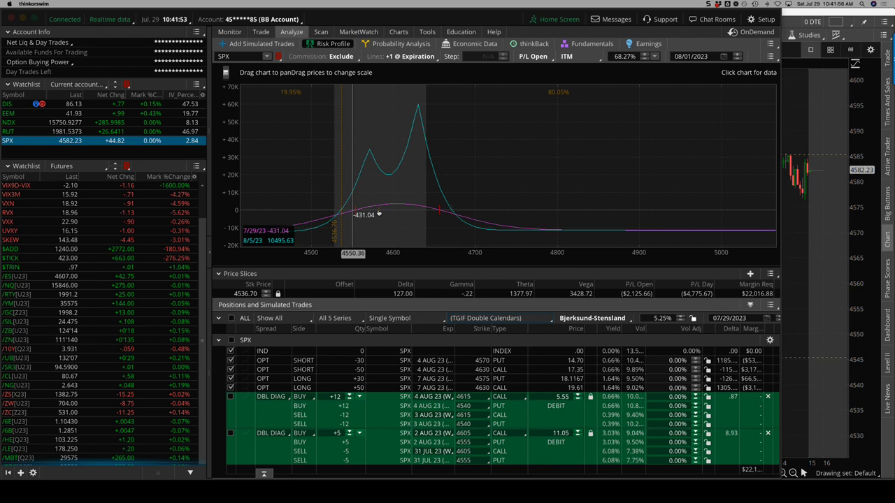
{"action": "scroll", "coordinate": [376, 213], "scroll_direction": "up", "scroll_amount": 2}
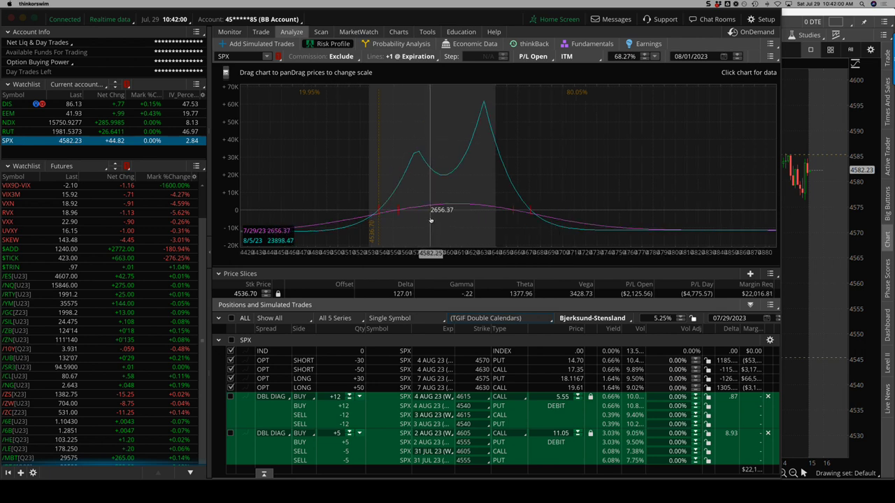
Exclude the four SPX TGIF option legs from the risk profile and include only the simulated +12 double diagonal
{"action": "left_click", "coordinate": [231, 360]}
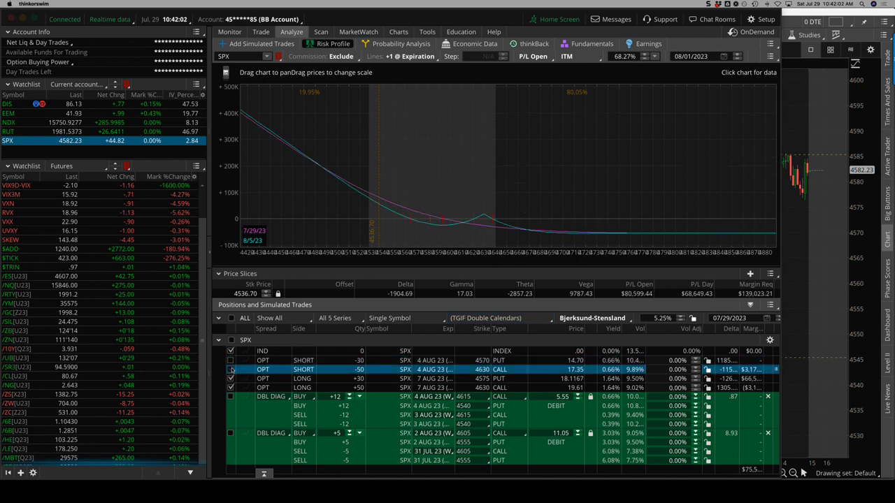
{"action": "left_click", "coordinate": [231, 369]}
{"action": "left_click", "coordinate": [230, 379]}
{"action": "left_click", "coordinate": [230, 387]}
{"action": "left_click", "coordinate": [231, 396]}
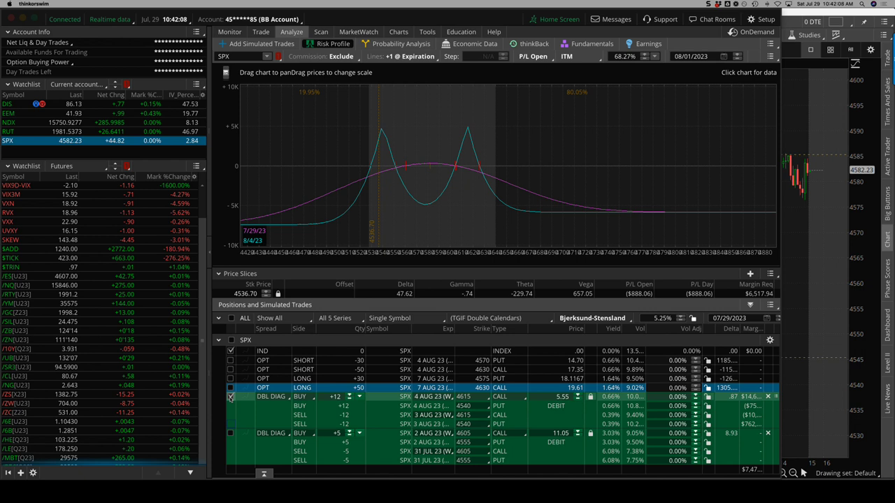
Include only the simulated +5 double diagonal in the SPX risk profile and set the position group to Single Calendars
{"action": "left_click", "coordinate": [231, 397]}
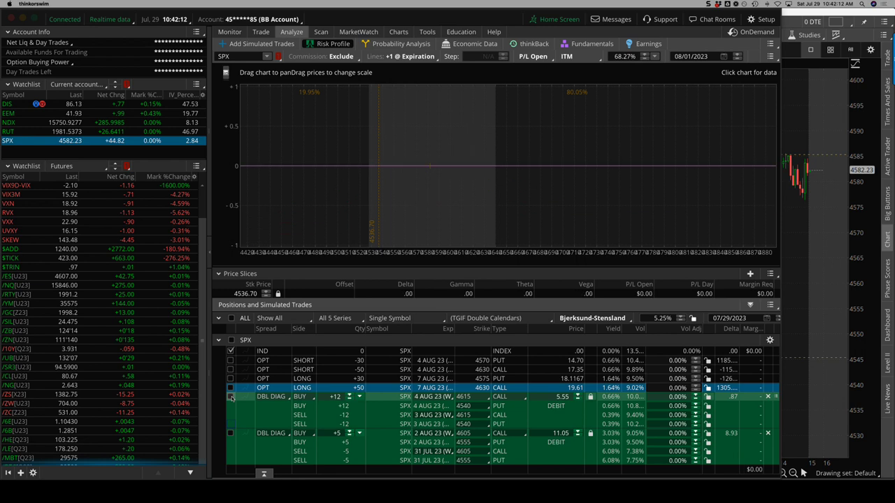
{"action": "left_click", "coordinate": [231, 434]}
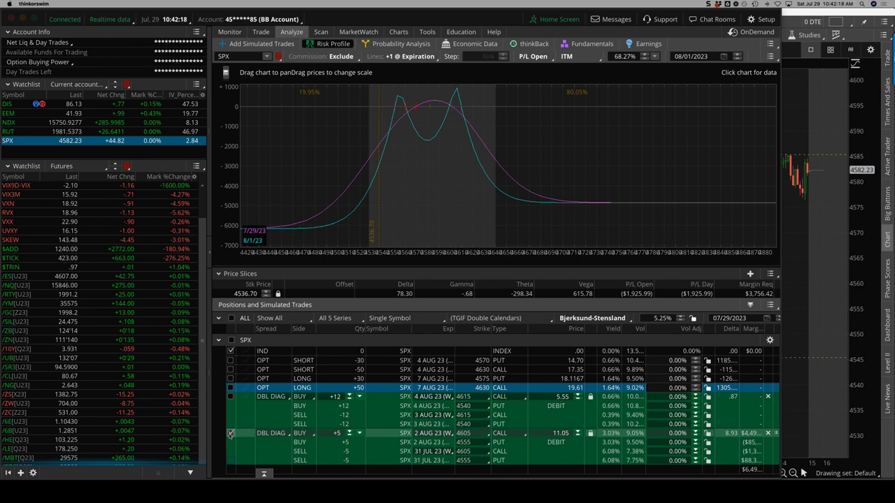
{"action": "left_click", "coordinate": [475, 319]}
{"action": "scroll", "coordinate": [475, 320], "scroll_direction": "down", "scroll_amount": 1}
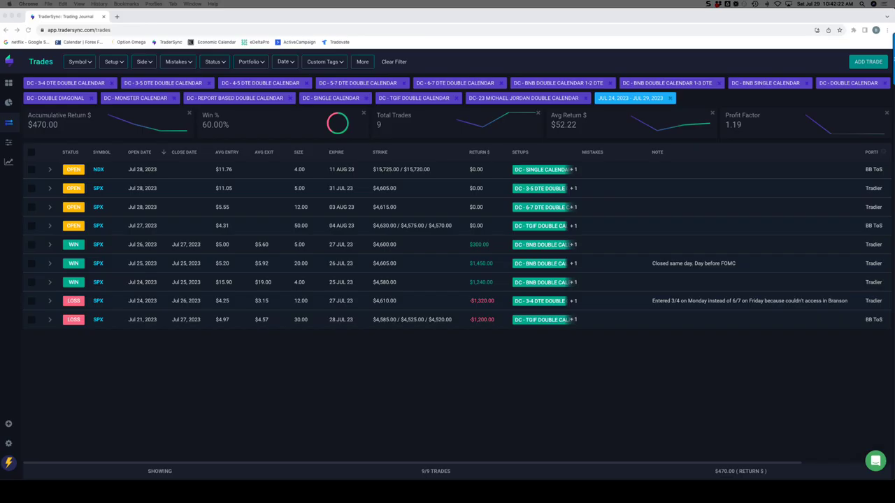
Switch to TraderSync and remove the DC setups from 3-4 DTE DOUBLE CALENDAR through DOUBLE CALENDAR from the trades filter
{"action": "left_click", "coordinate": [114, 61]}
{"action": "scroll", "coordinate": [130, 281], "scroll_direction": "down", "scroll_amount": 4}
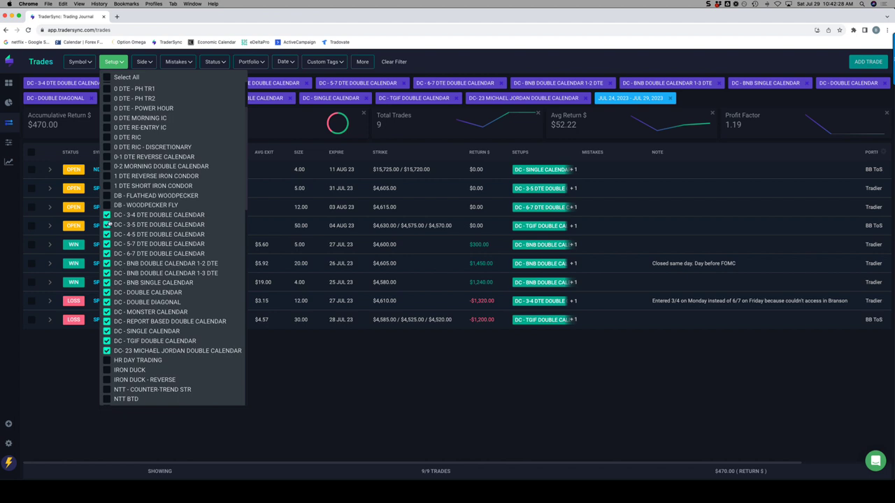
{"action": "left_click", "coordinate": [106, 215]}
{"action": "left_click", "coordinate": [106, 224]}
{"action": "left_click", "coordinate": [106, 234]}
{"action": "left_click", "coordinate": [106, 244]}
{"action": "left_click", "coordinate": [106, 254]}
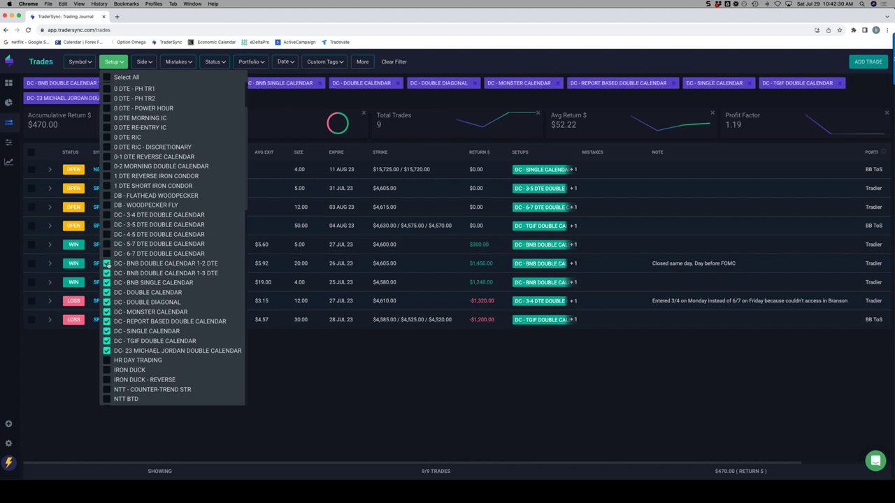
{"action": "left_click", "coordinate": [106, 263]}
{"action": "left_click", "coordinate": [106, 273]}
{"action": "left_click", "coordinate": [106, 283]}
{"action": "left_click", "coordinate": [106, 293]}
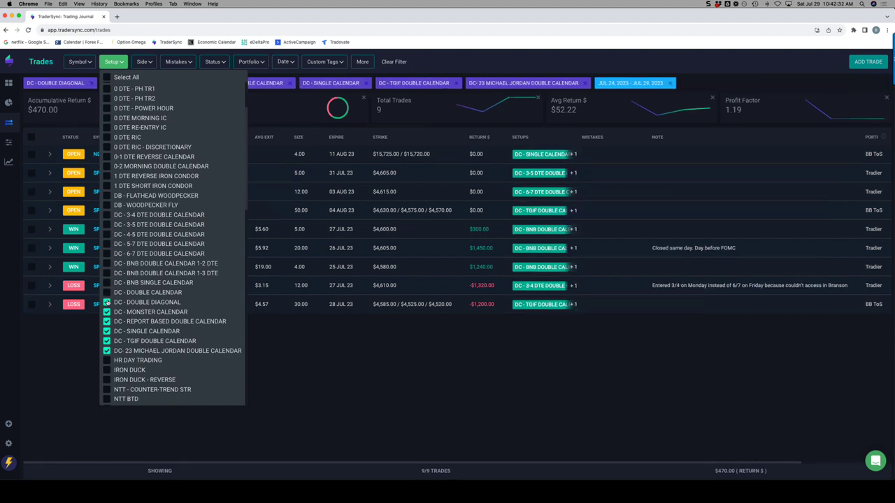
Remove the remaining DC setups, DOUBLE DIAGONAL through 23 MICHAEL JORDAN DOUBLE CALENDAR, and filter the trades by the IRON DUCK setup
{"action": "left_click", "coordinate": [106, 302]}
{"action": "left_click", "coordinate": [106, 312]}
{"action": "left_click", "coordinate": [106, 322]}
{"action": "left_click", "coordinate": [106, 341]}
{"action": "left_click", "coordinate": [106, 331]}
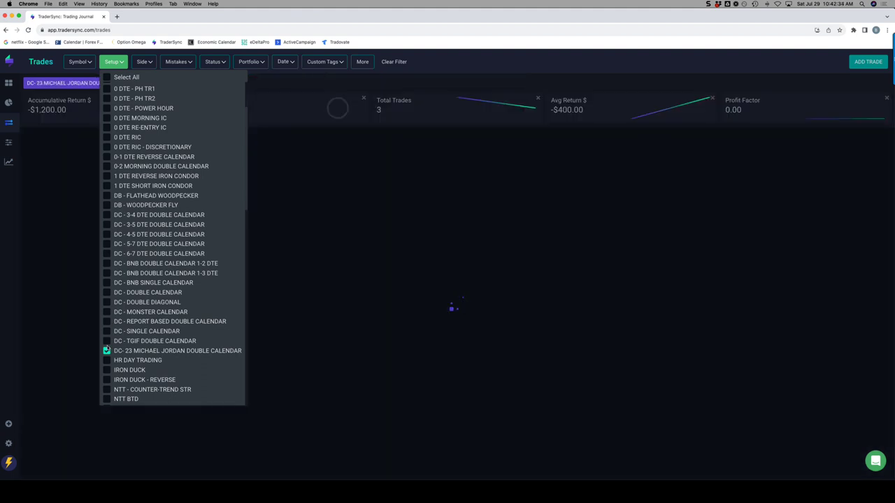
{"action": "left_click", "coordinate": [106, 352]}
{"action": "left_click", "coordinate": [107, 370]}
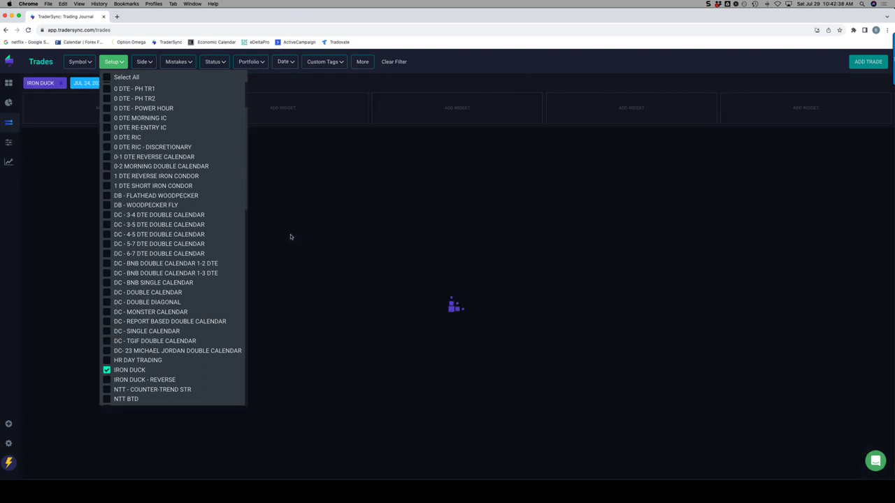
{"action": "left_click", "coordinate": [78, 253]}
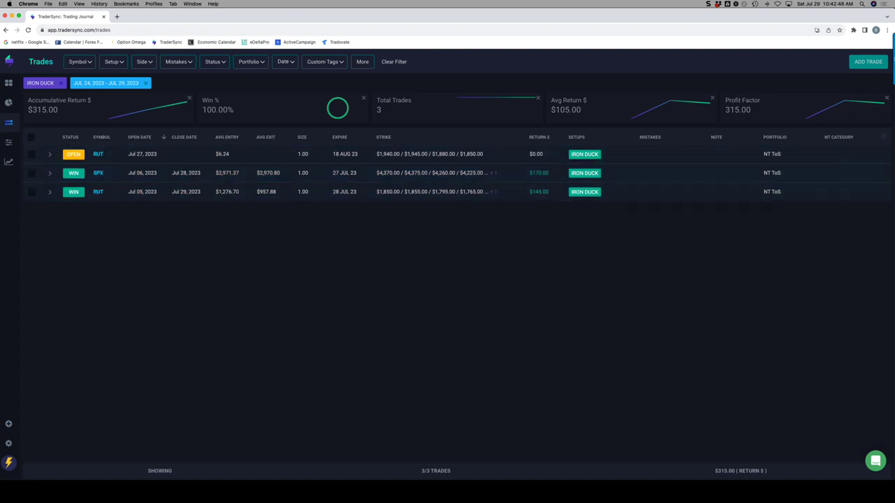
Switch to thinkorswim, change to the NavTrading account and load the RUT positions' risk profile
{"action": "key", "text": "super+Tab"}
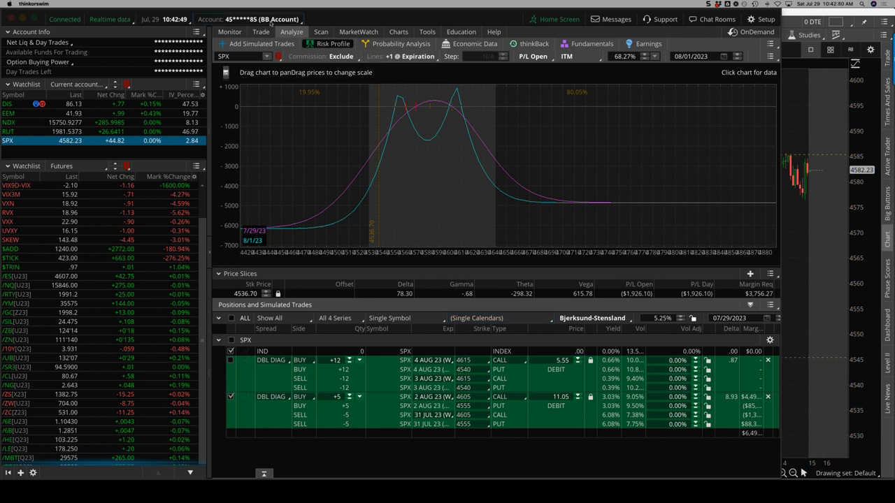
{"action": "left_click", "coordinate": [270, 21]}
{"action": "left_click", "coordinate": [249, 51]}
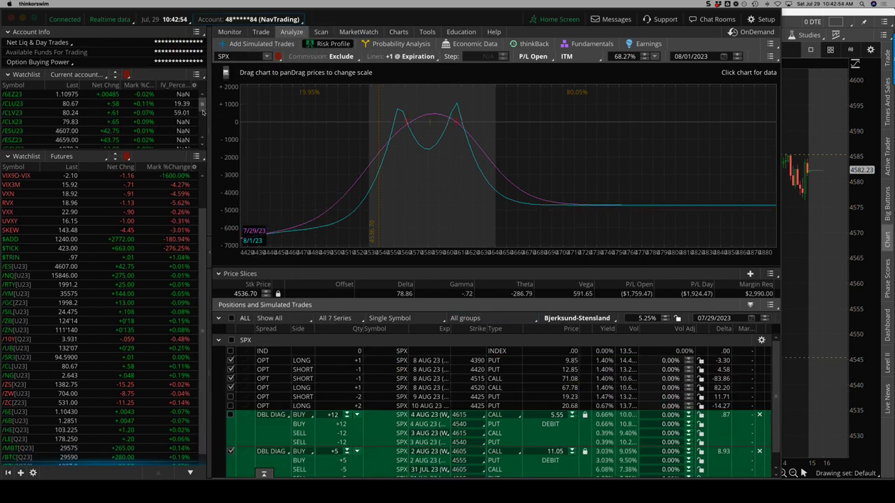
{"action": "left_click_drag", "start_coordinate": [203, 111], "coordinate": [204, 137]}
{"action": "left_click", "coordinate": [149, 136]}
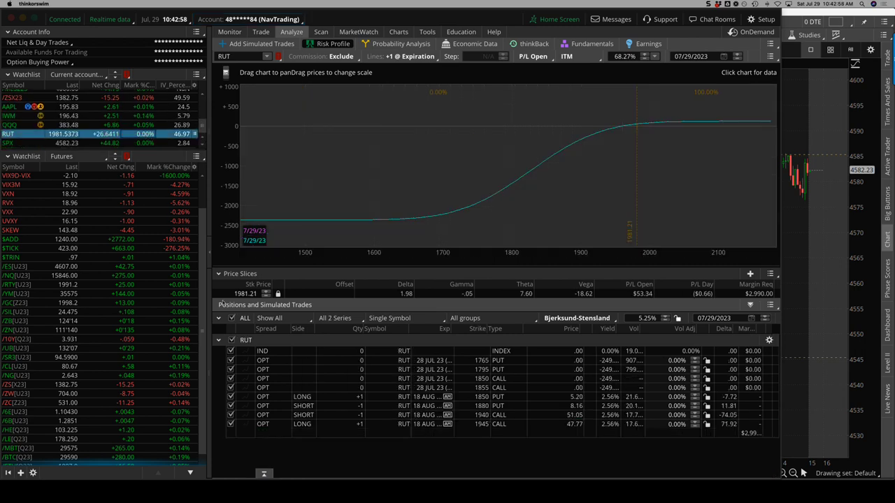
Exclude the four 28 JUL 23 RUT option legs and inspect the risk profile of the 18 AUG legs around the current price
{"action": "left_click", "coordinate": [232, 361]}
{"action": "left_click", "coordinate": [231, 370]}
{"action": "left_click", "coordinate": [231, 378]}
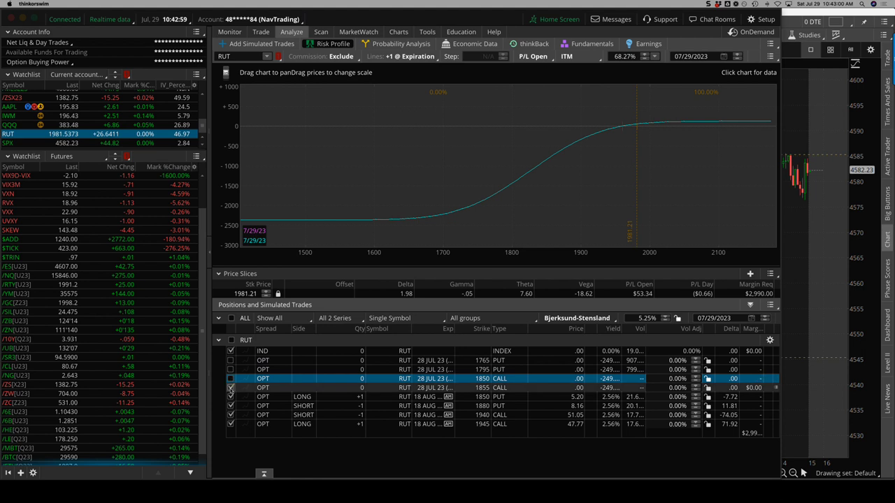
{"action": "left_click", "coordinate": [231, 388]}
{"action": "left_click_drag", "start_coordinate": [521, 226], "coordinate": [362, 146]}
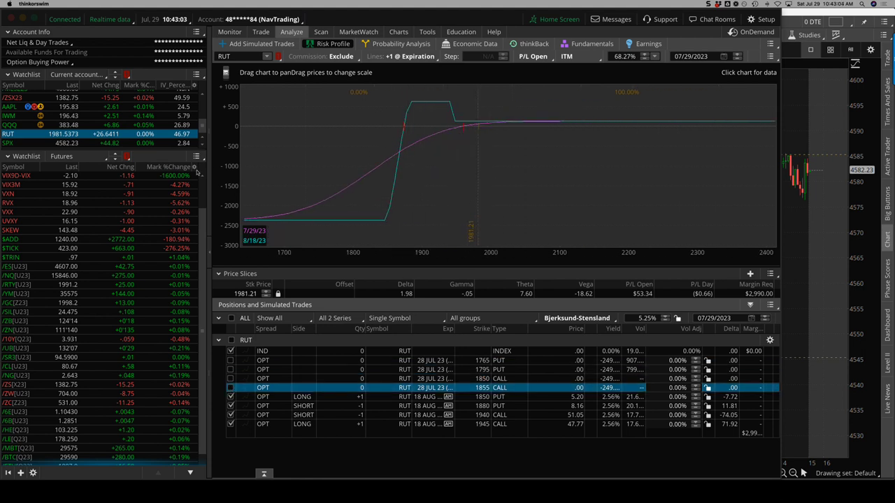
Load the SPX positions, exclude the simulated +5 double diagonal and inspect the remaining legs' risk profile below the current price
{"action": "left_click", "coordinate": [145, 142]}
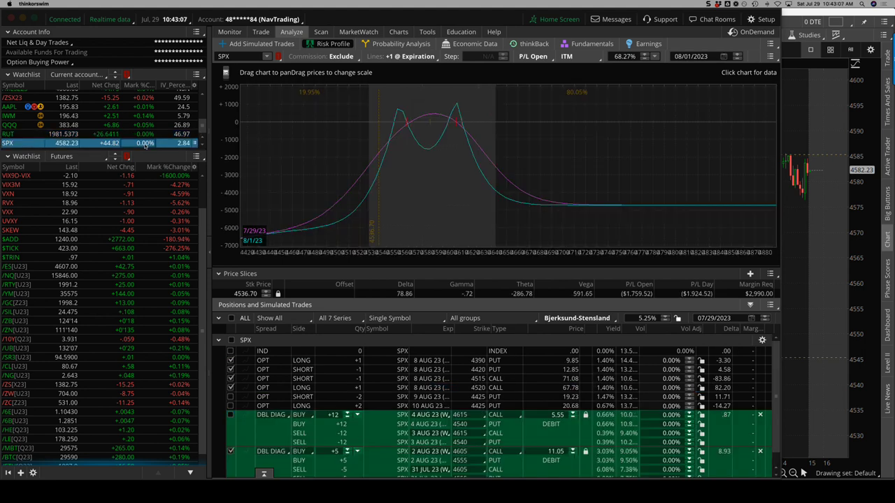
{"action": "left_click", "coordinate": [231, 452]}
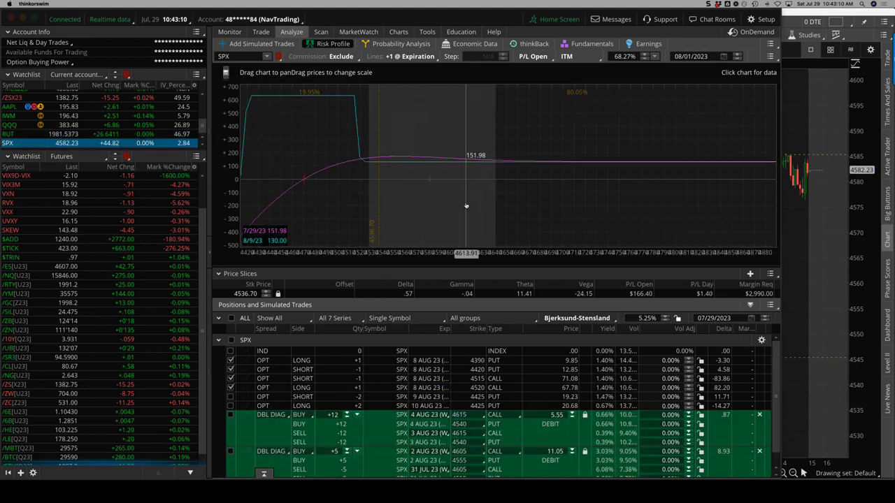
{"action": "left_click_drag", "start_coordinate": [467, 206], "coordinate": [630, 134]}
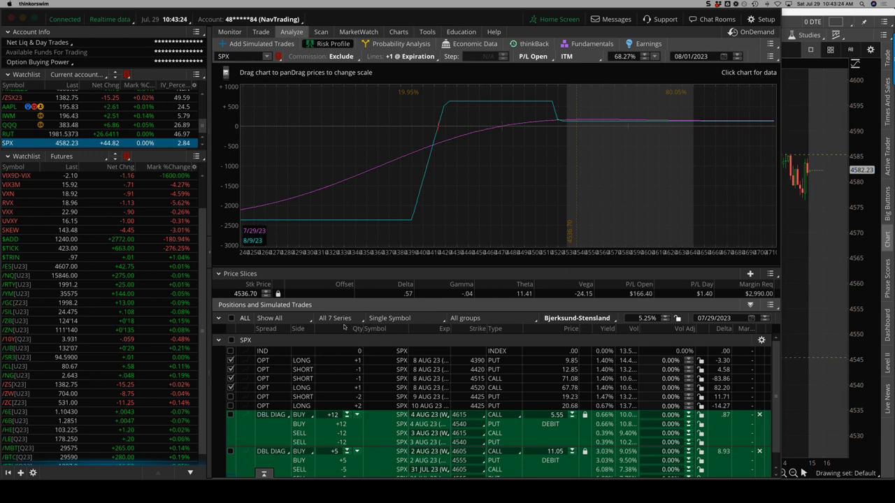
Switch to TraderSync and replace the IRON DUCK filter with NTT - COUNTER-TREND STR, NTT BTD, NTT C-BTD and NTT COUNTER-TREND BTD
{"action": "key", "text": "super+Tab"}
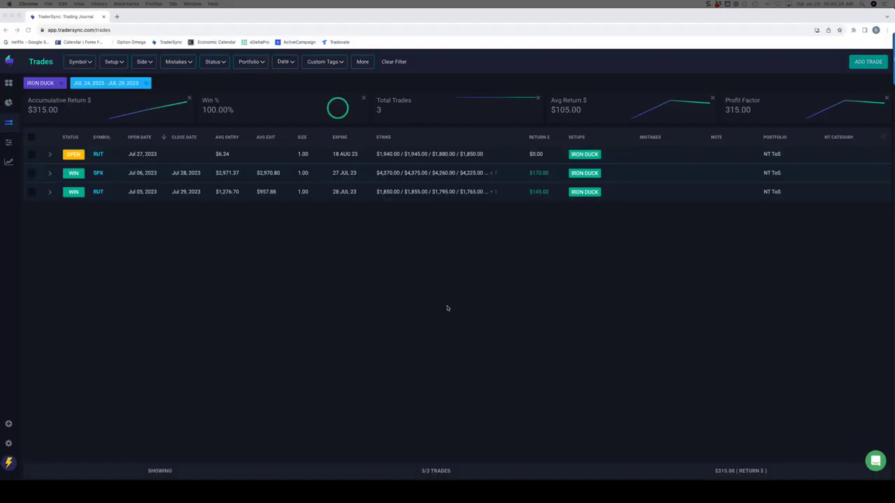
{"action": "left_click", "coordinate": [121, 62]}
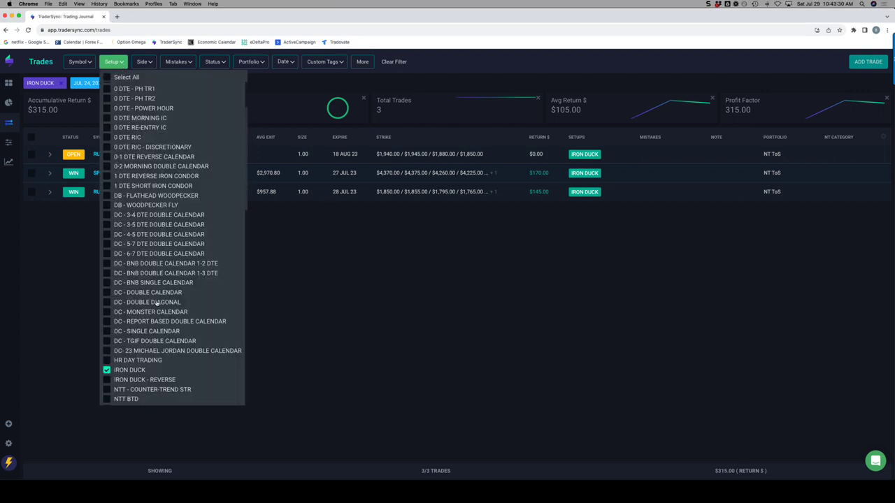
{"action": "scroll", "coordinate": [154, 304], "scroll_direction": "down", "scroll_amount": 2}
{"action": "left_click", "coordinate": [107, 320]}
{"action": "left_click", "coordinate": [107, 339]}
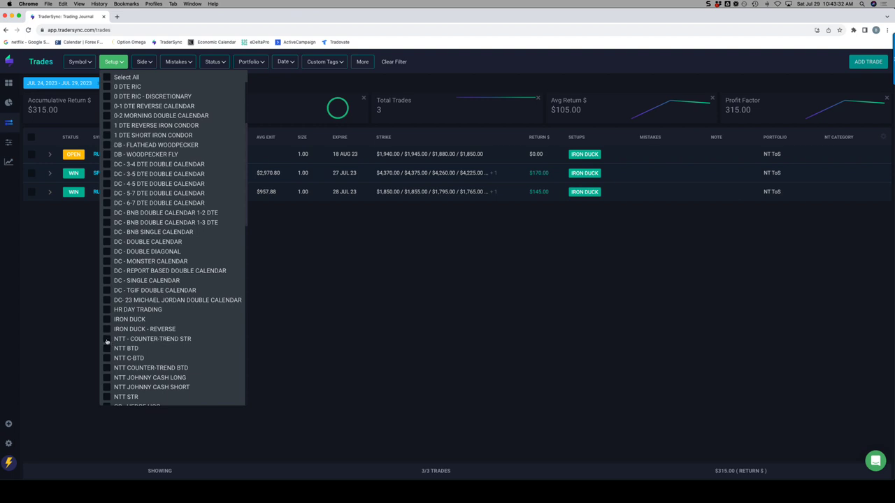
{"action": "left_click", "coordinate": [107, 348]}
{"action": "left_click", "coordinate": [107, 358]}
{"action": "left_click", "coordinate": [107, 368]}
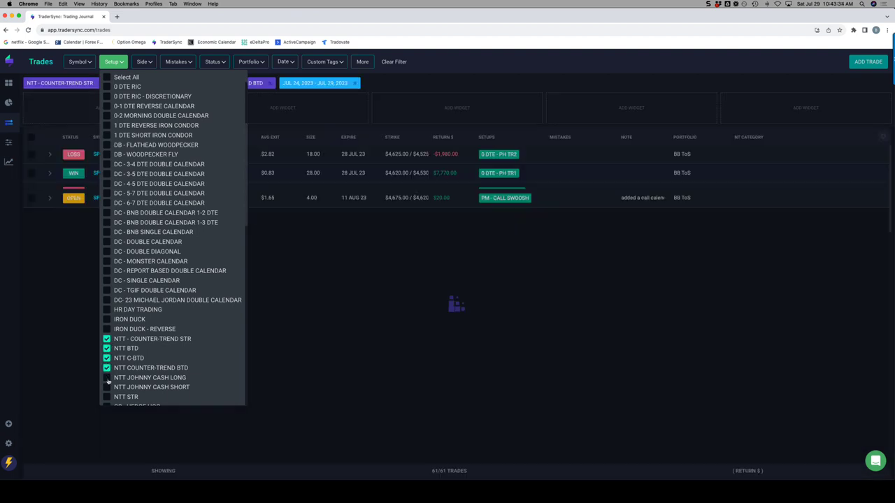
Add NTT JOHNNY CASH LONG, NTT JOHNNY CASH SHORT and NTT STR to the setup filter and reload the trades page
{"action": "left_click", "coordinate": [107, 378]}
{"action": "left_click", "coordinate": [107, 387]}
{"action": "left_click", "coordinate": [107, 397]}
{"action": "scroll", "coordinate": [150, 383], "scroll_direction": "down", "scroll_amount": 2}
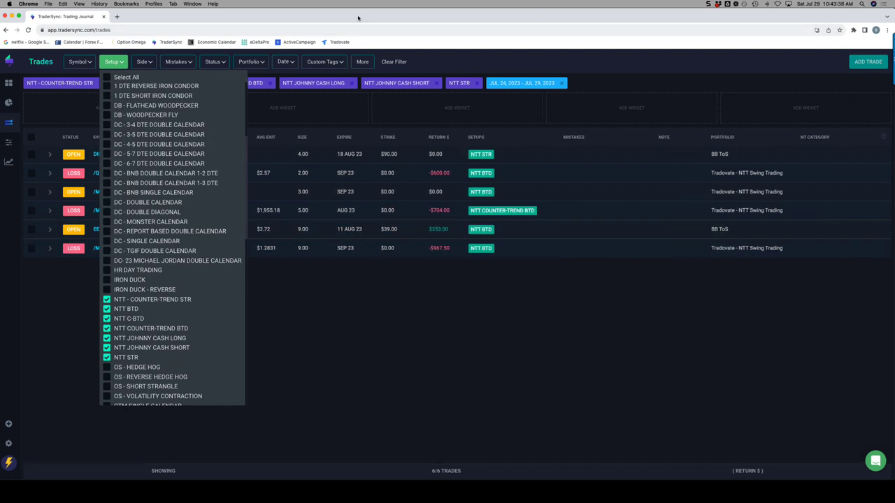
{"action": "left_click", "coordinate": [28, 29]}
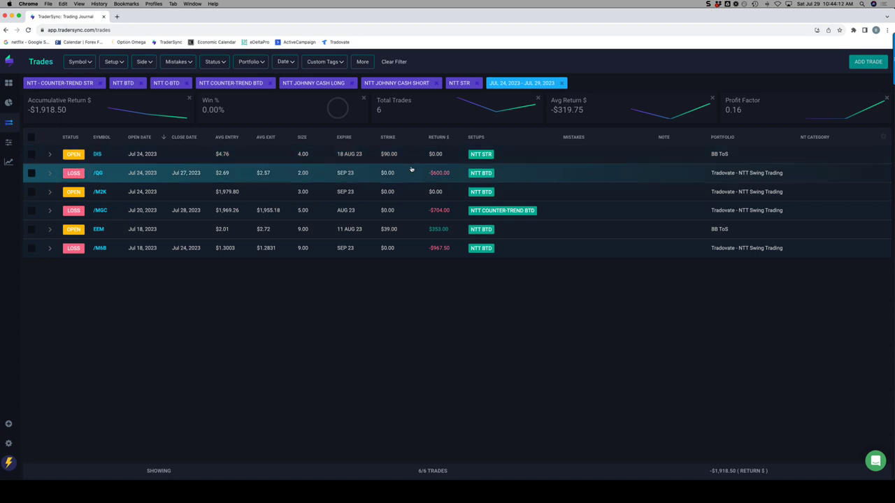
Clear the NTT setups from the trades filter
{"action": "left_click", "coordinate": [109, 63]}
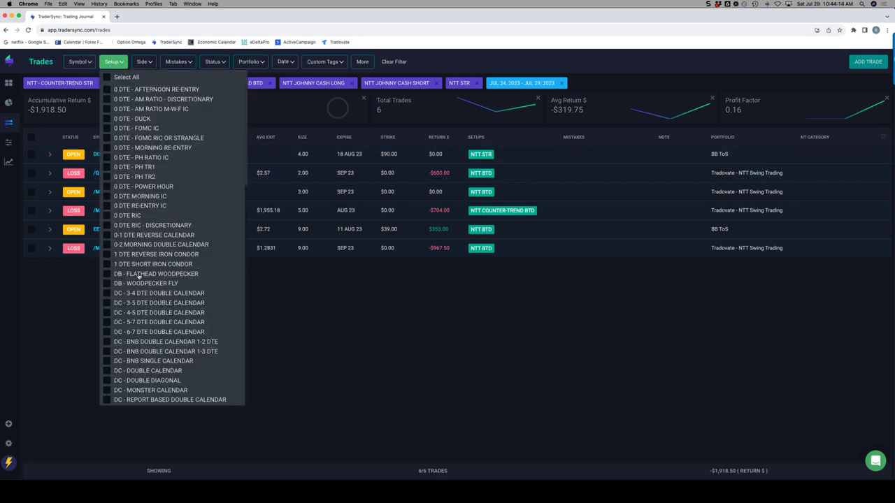
{"action": "scroll", "coordinate": [139, 275], "scroll_direction": "down", "scroll_amount": 10}
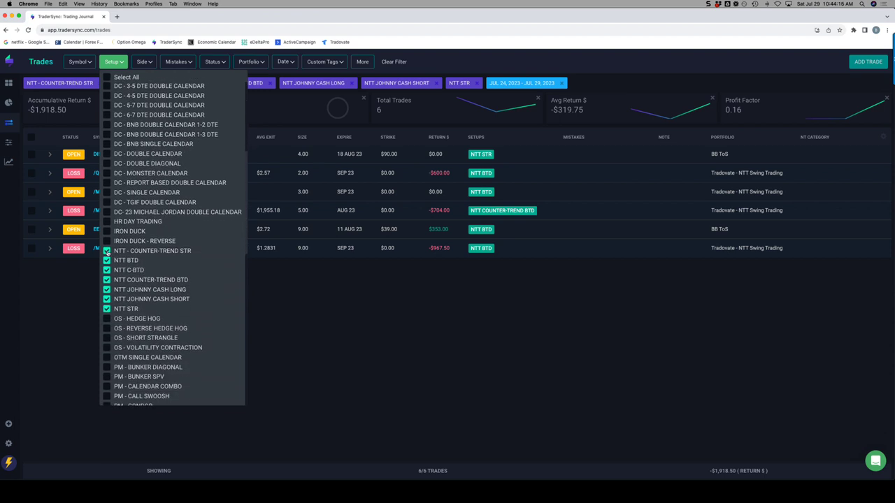
{"action": "left_click", "coordinate": [106, 251]}
{"action": "left_click", "coordinate": [106, 260]}
{"action": "left_click", "coordinate": [106, 270]}
{"action": "left_click", "coordinate": [106, 279]}
{"action": "left_click", "coordinate": [106, 289]}
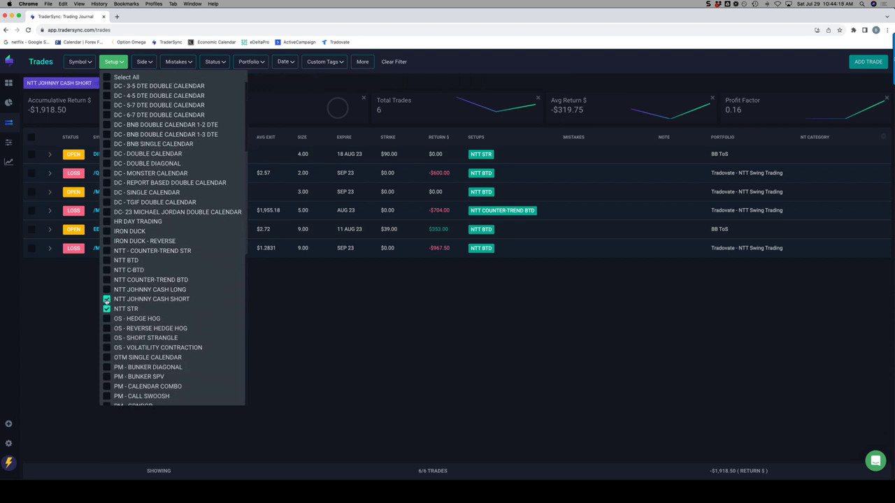
{"action": "left_click", "coordinate": [106, 299]}
Filter the trades by the HEDGE HOG, REVERSE HEDGE HOG, SHORT STRANGLE and VOLATILITY CONTRACTION setups of the OS group and show the trades list
{"action": "left_click", "coordinate": [107, 319]}
{"action": "left_click", "coordinate": [107, 329]}
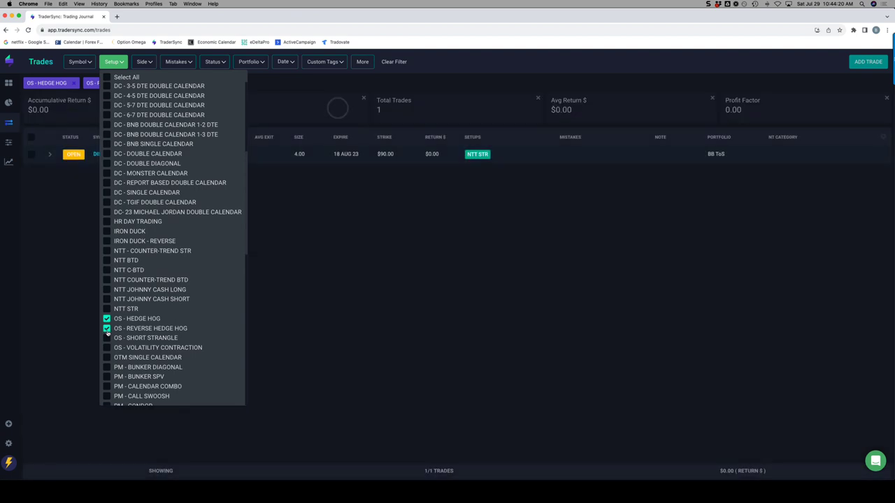
{"action": "left_click", "coordinate": [107, 338]}
{"action": "left_click", "coordinate": [107, 348]}
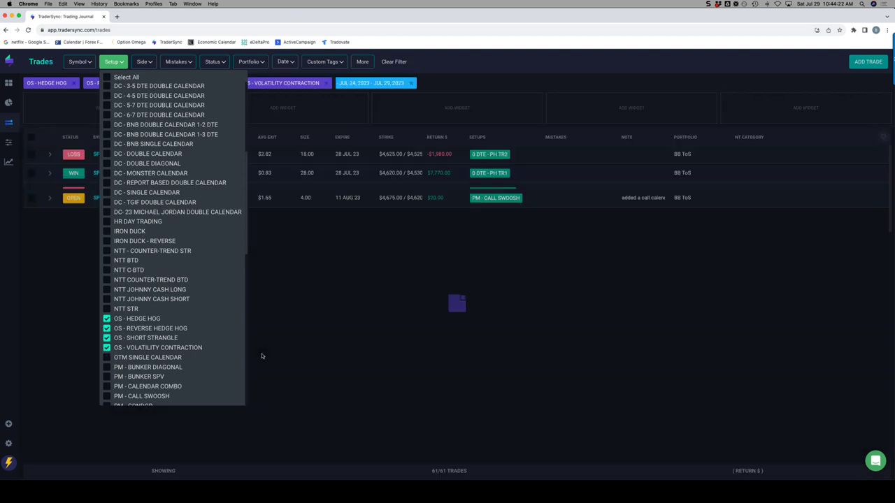
{"action": "left_click", "coordinate": [435, 417]}
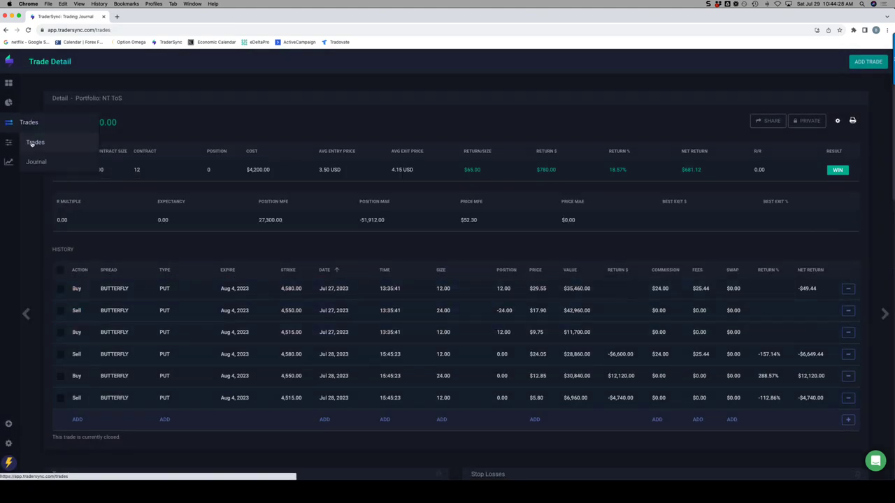
{"action": "left_click", "coordinate": [33, 143]}
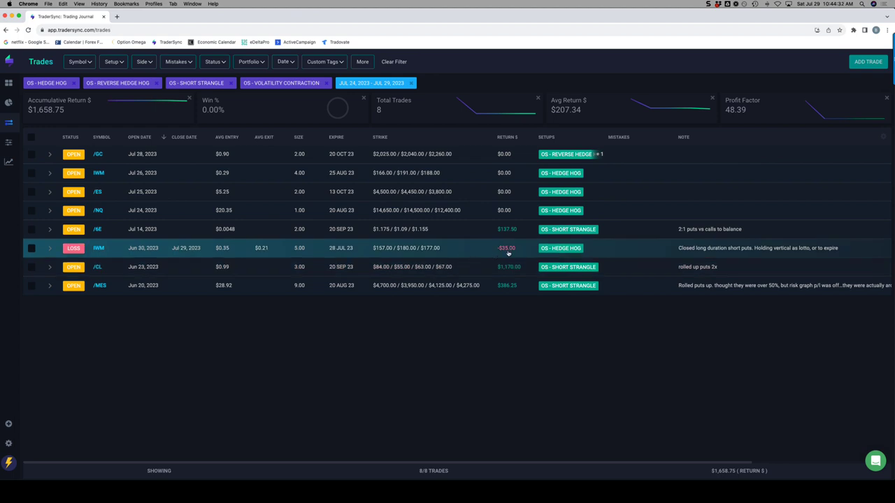
Switch to thinkorswim, enlarge the current account's watchlist and examine the /6EZ23 short strangle's risk profile around the current price
{"action": "key", "text": "super+Tab"}
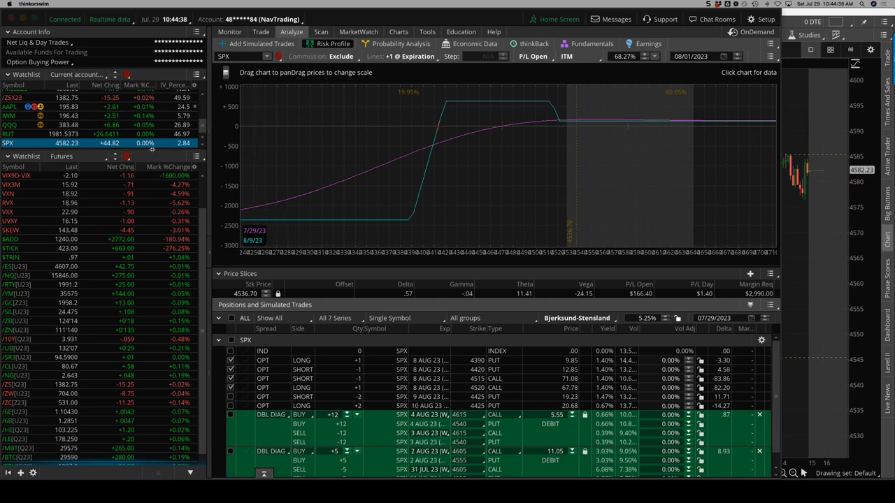
{"action": "left_click_drag", "start_coordinate": [152, 149], "coordinate": [149, 239]}
{"action": "left_click", "coordinate": [140, 95]}
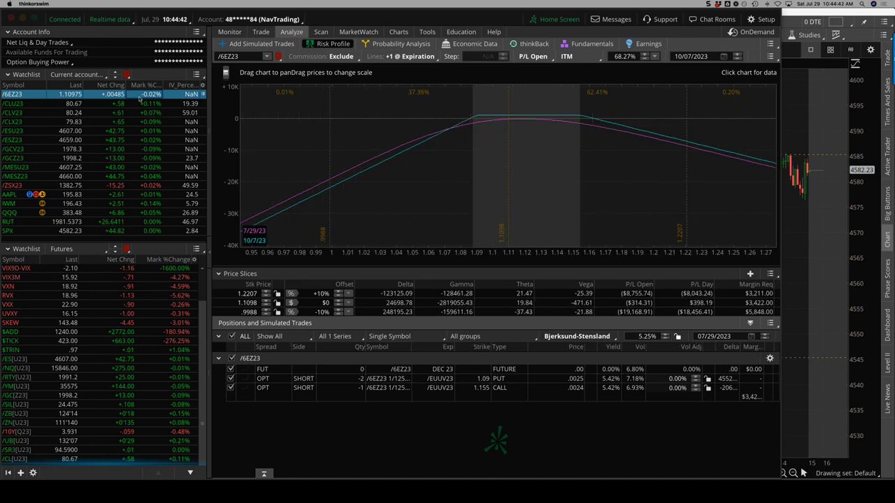
{"action": "left_click_drag", "start_coordinate": [344, 164], "coordinate": [252, 168]}
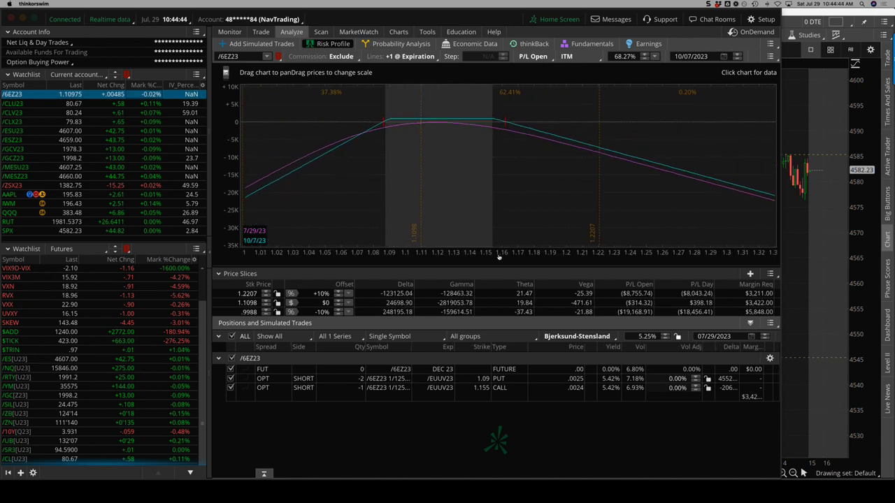
{"action": "left_click_drag", "start_coordinate": [500, 257], "coordinate": [693, 257]}
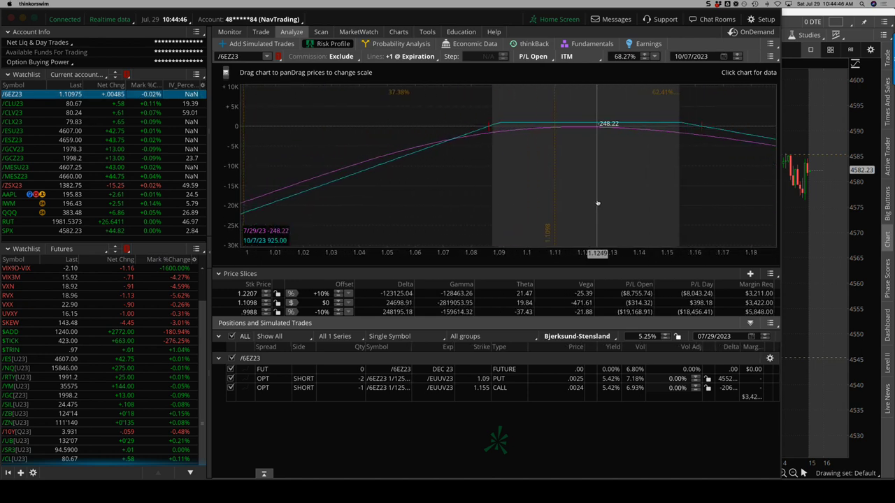
{"action": "left_click_drag", "start_coordinate": [594, 203], "coordinate": [507, 201]}
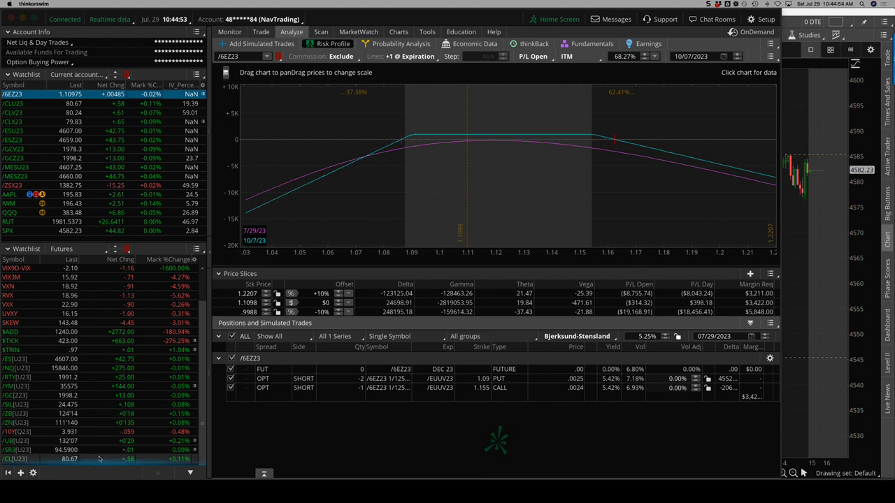
Examine the /CL risk profile with the October /CLV23 67 put and 84 call excluded, including the price range below 69
{"action": "left_click", "coordinate": [99, 460]}
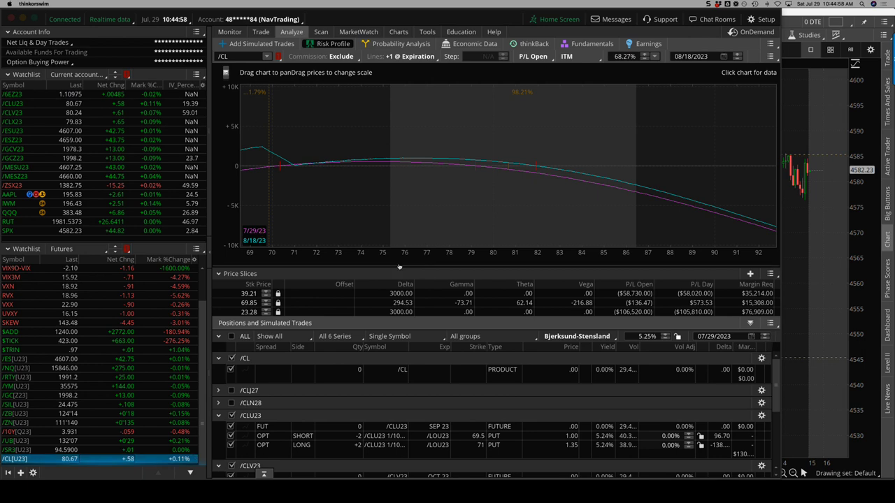
{"action": "left_click_drag", "start_coordinate": [399, 268], "coordinate": [400, 196]}
{"action": "left_click", "coordinate": [230, 414]}
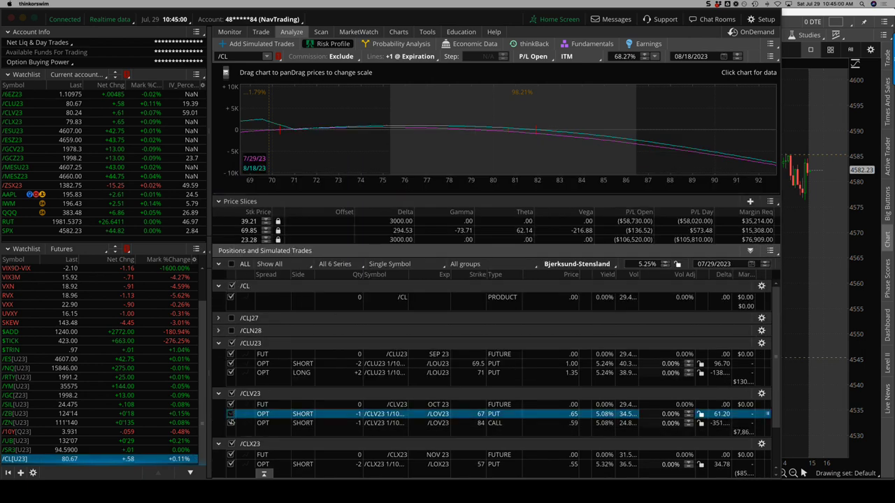
{"action": "left_click", "coordinate": [238, 423]}
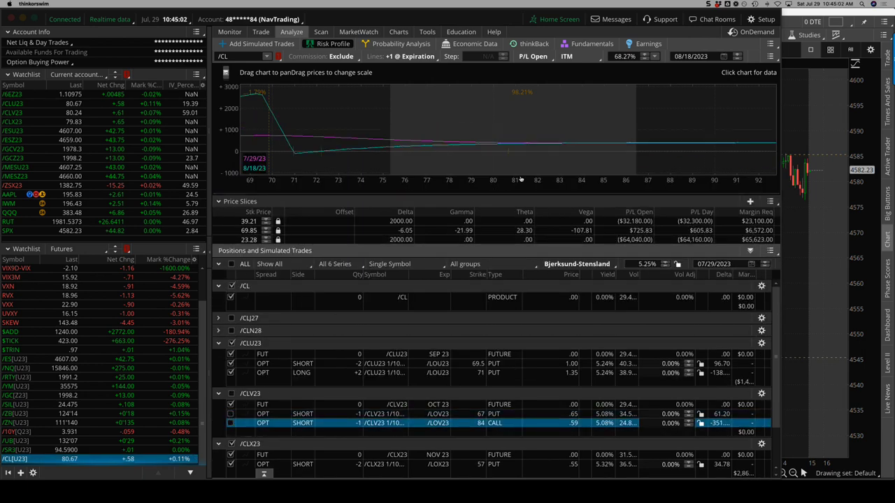
{"action": "left_click_drag", "start_coordinate": [522, 179], "coordinate": [569, 172]}
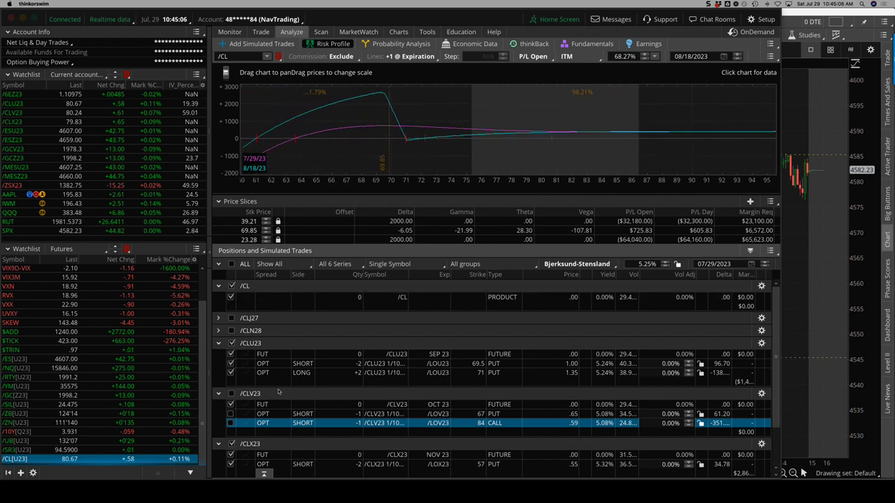
Open the /CLV23 risk profile, include the short 67 put and 84 call, and examine the strangle over a wider price range
{"action": "left_click", "coordinate": [73, 114]}
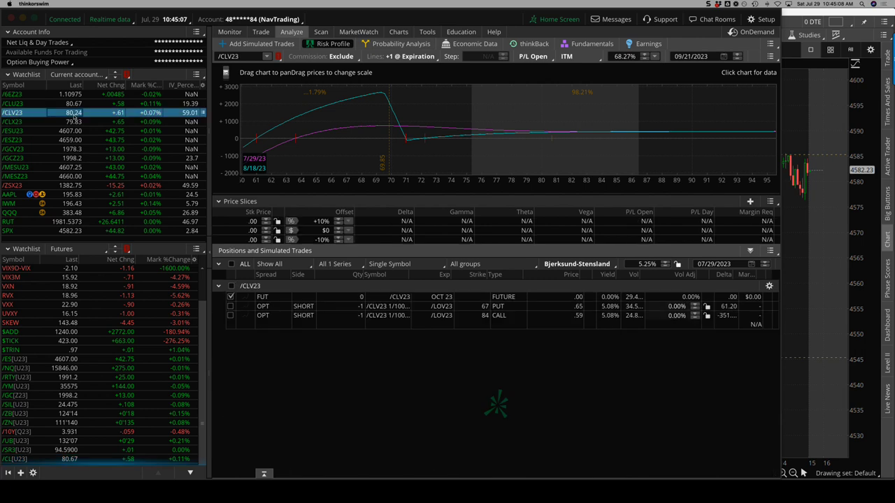
{"action": "left_click", "coordinate": [231, 307]}
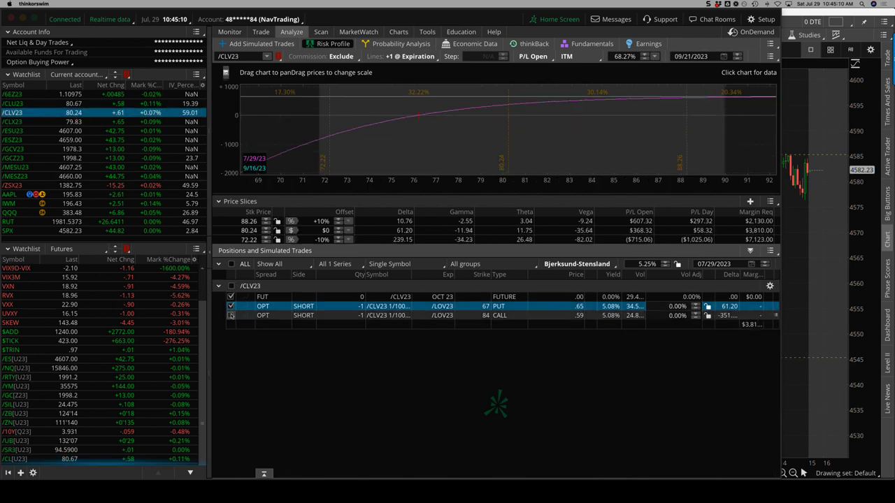
{"action": "left_click", "coordinate": [230, 316]}
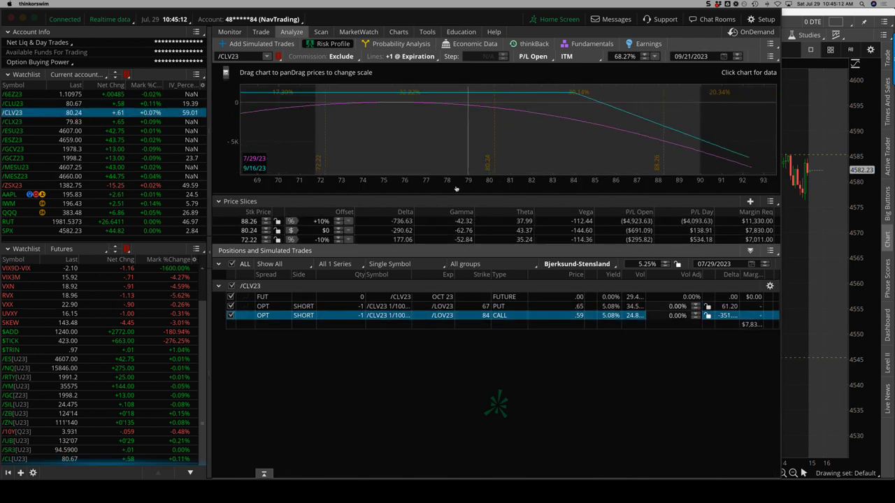
{"action": "left_click_drag", "start_coordinate": [456, 184], "coordinate": [392, 183]}
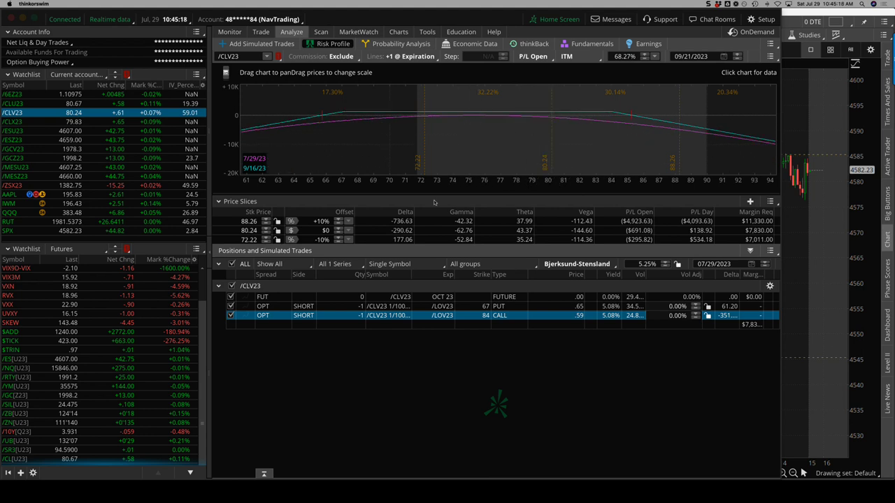
Examine the /ES risk profile with the /ESU23 4450 and 4500 puts and the /ESZ23 3800 put excluded
{"action": "left_click", "coordinate": [86, 359]}
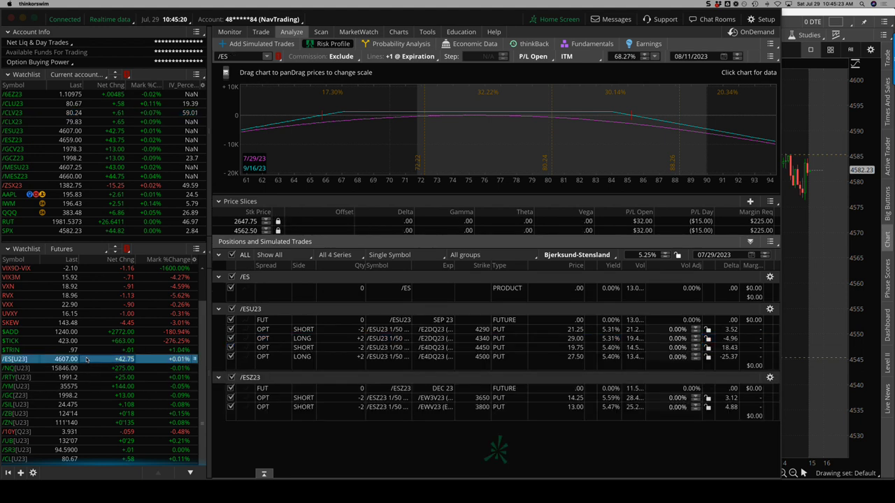
{"action": "left_click", "coordinate": [230, 357]}
{"action": "left_click", "coordinate": [231, 348]}
{"action": "left_click", "coordinate": [231, 407]}
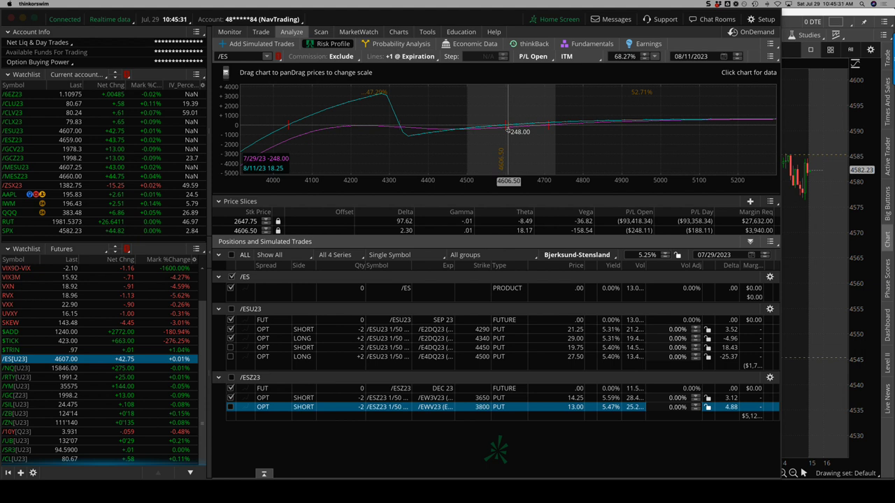
Examine the /ES risk profile for the 4450, 4500 and 3800 puts, excluding the 4290, 4340 and 3650 puts
{"action": "left_click", "coordinate": [231, 330]}
{"action": "left_click", "coordinate": [230, 339]}
{"action": "left_click", "coordinate": [231, 348]}
{"action": "left_click", "coordinate": [231, 357]}
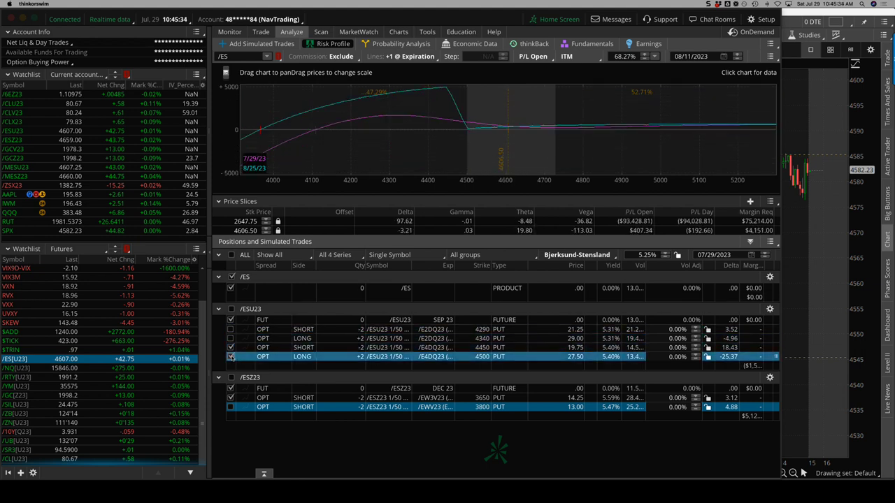
{"action": "left_click", "coordinate": [231, 398]}
{"action": "left_click", "coordinate": [231, 407]}
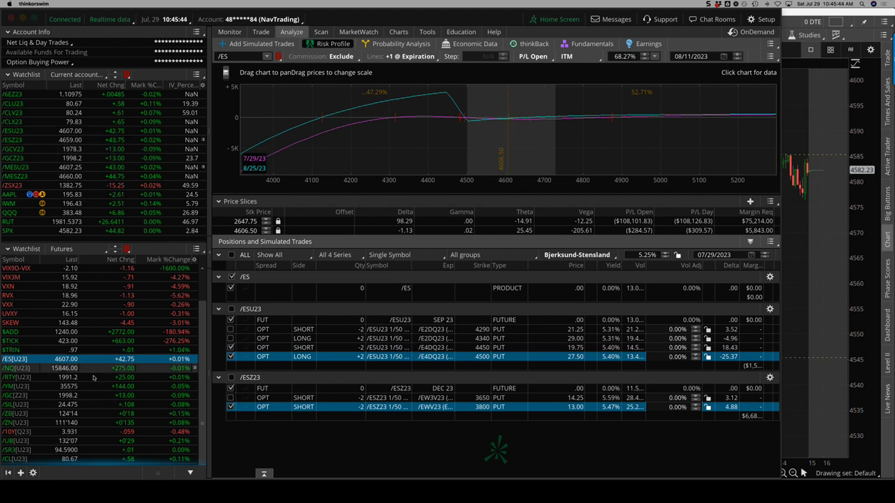
Examine the risk profiles of the /GC call spread and the /MESU23 short strangle, enlarging the chart area for the latter
{"action": "left_click", "coordinate": [101, 396]}
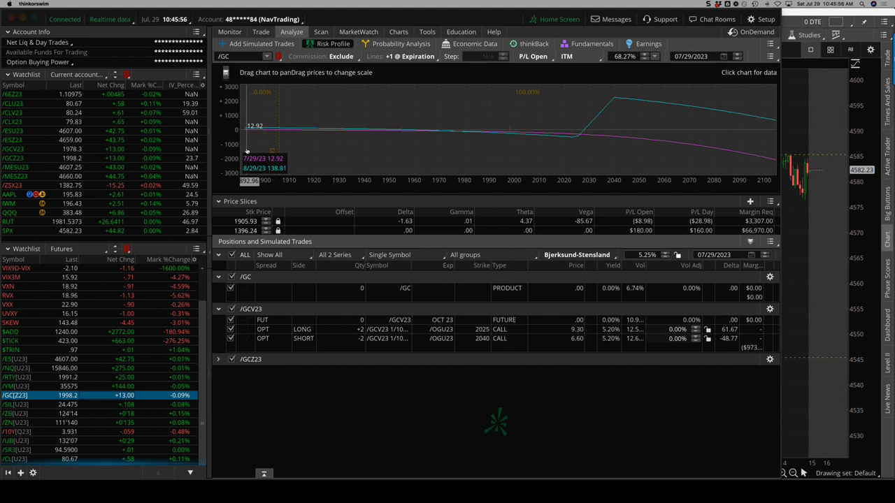
{"action": "left_click", "coordinate": [153, 170]}
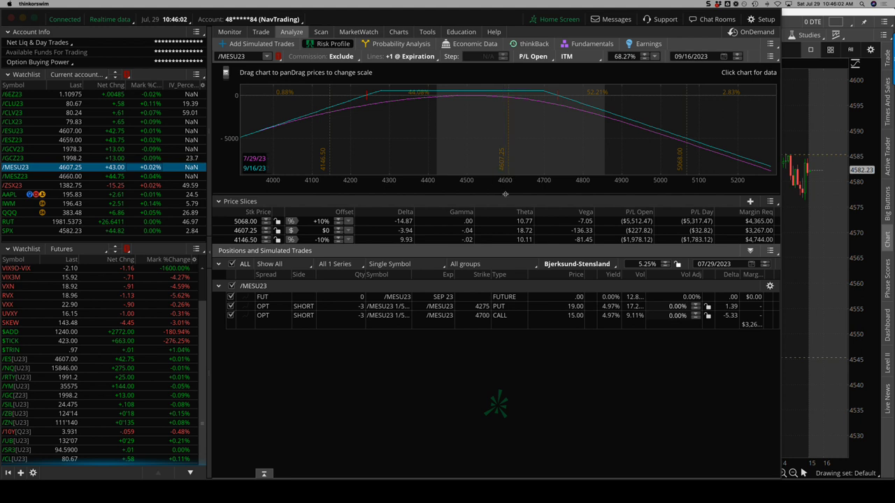
{"action": "left_click_drag", "start_coordinate": [505, 195], "coordinate": [504, 274]}
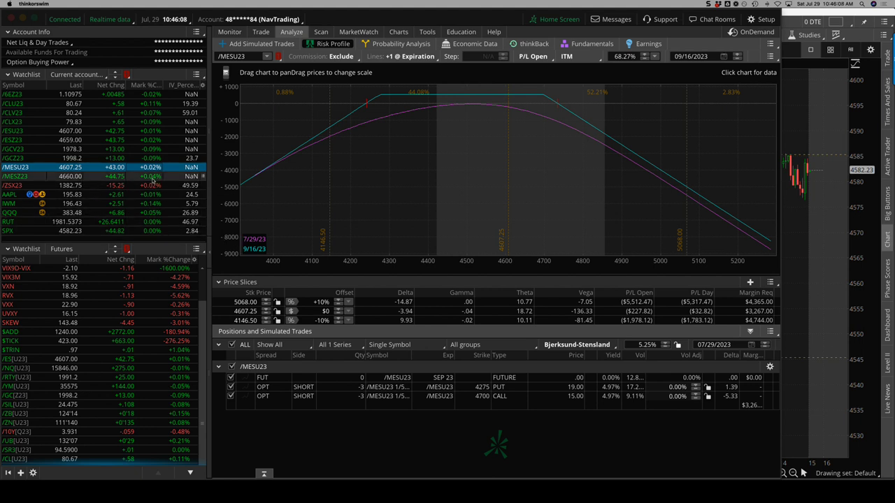
Examine the risk profiles of the /MESZ23 and /ZSX23 short strangles, widening the /ZSX23 price range to include both short strikes
{"action": "left_click", "coordinate": [149, 179]}
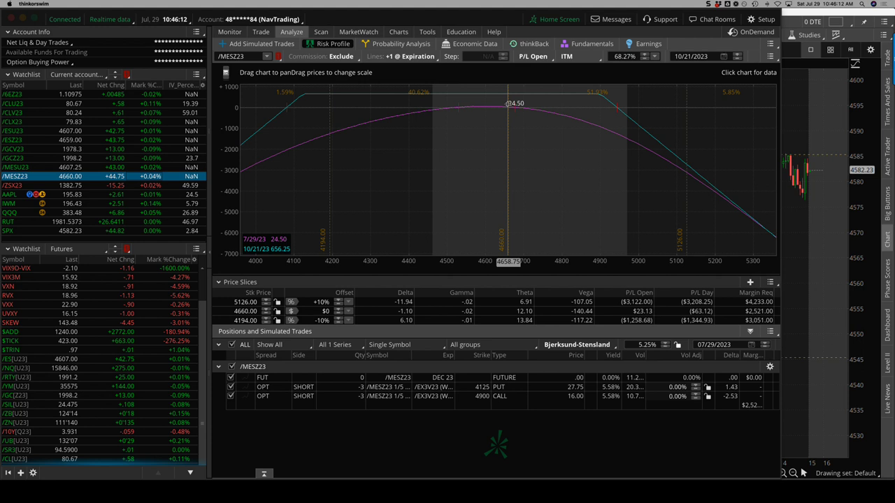
{"action": "left_click", "coordinate": [149, 187]}
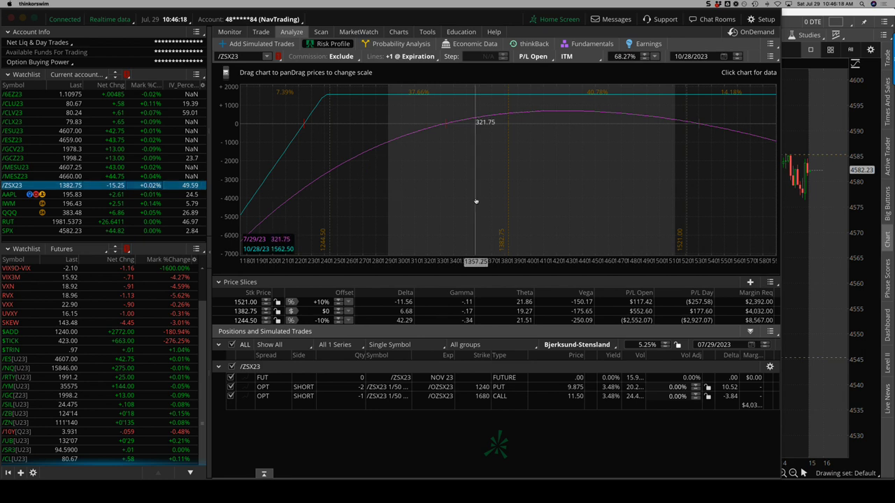
{"action": "left_click_drag", "start_coordinate": [475, 200], "coordinate": [527, 264]}
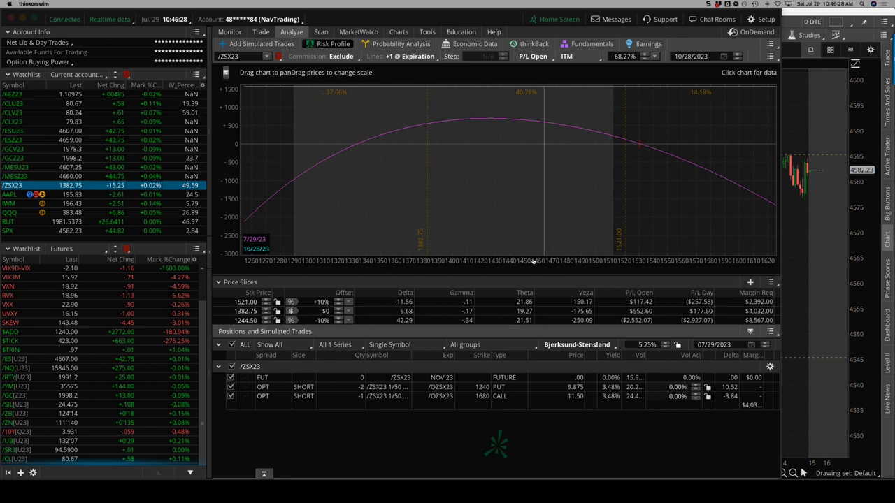
{"action": "left_click_drag", "start_coordinate": [549, 261], "coordinate": [539, 210]}
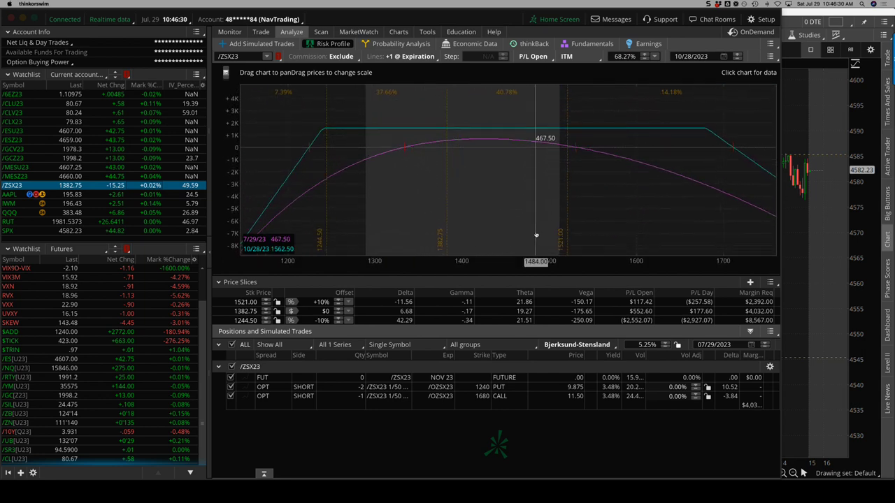
View the AAPL risk profile and examine the IWM one with the 28 July 177 and 180 puts excluded
{"action": "left_click", "coordinate": [139, 195]}
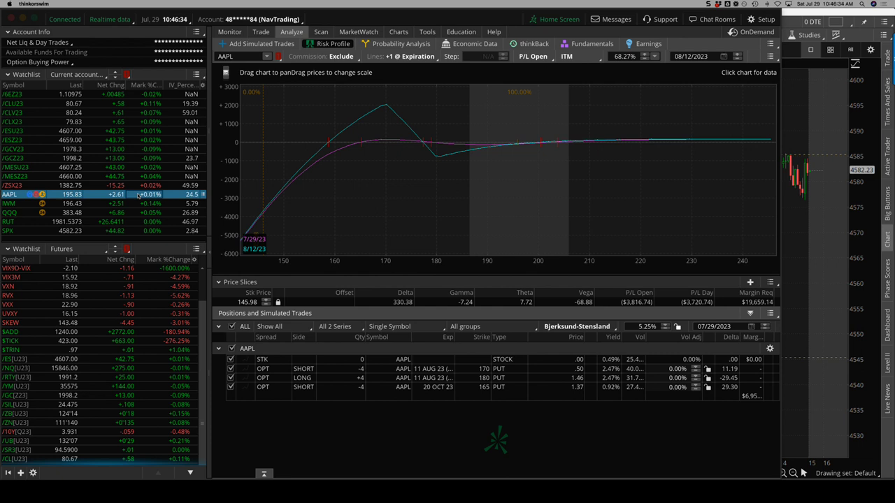
{"action": "left_click", "coordinate": [139, 203]}
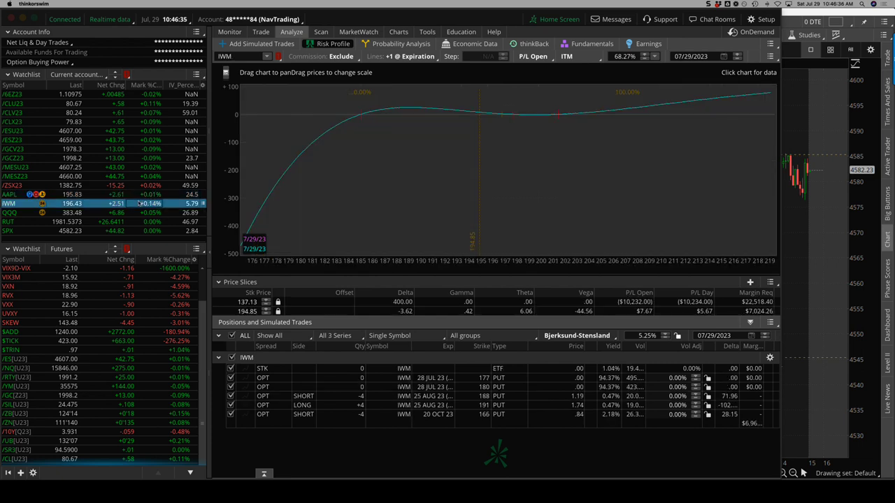
{"action": "left_click", "coordinate": [231, 378]}
{"action": "left_click", "coordinate": [231, 387]}
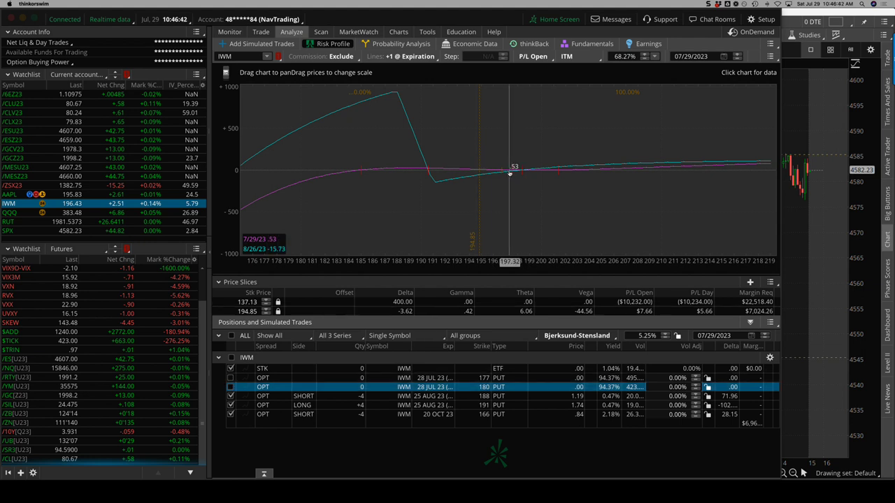
Examine the QQQ risk profile and check the QQQ option chain and open position details before returning to the risk profile
{"action": "left_click", "coordinate": [131, 213]}
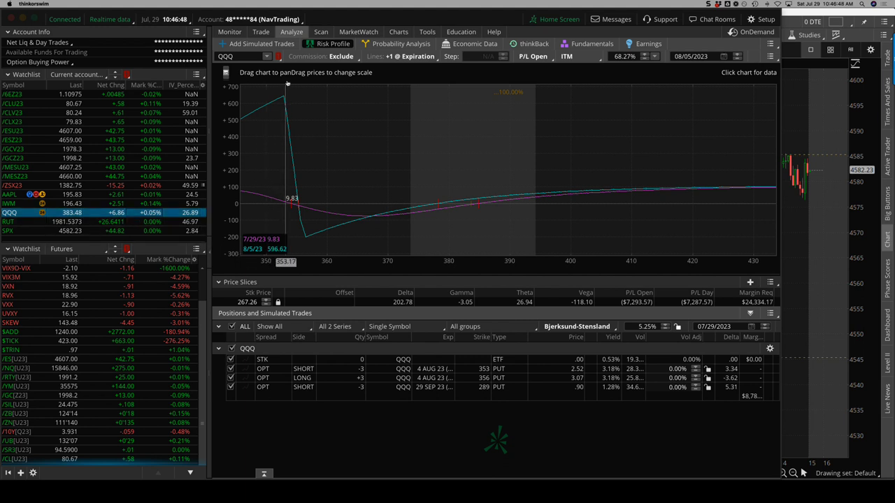
{"action": "left_click", "coordinate": [265, 32]}
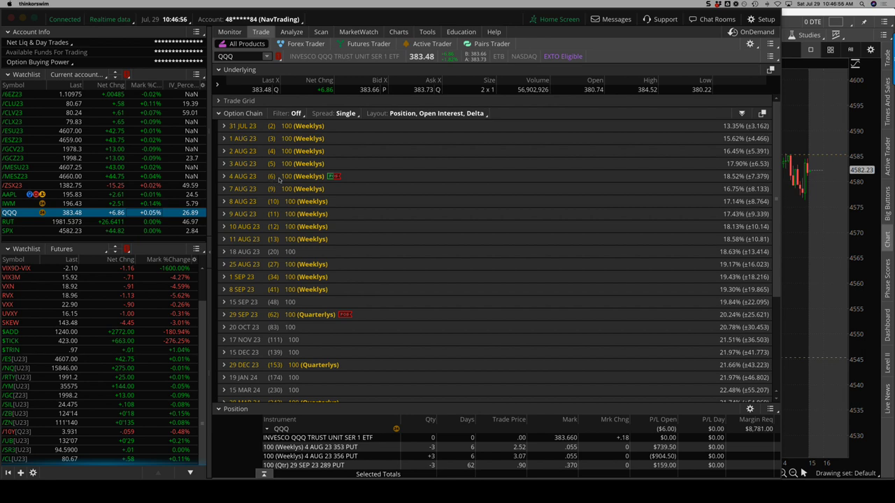
{"action": "left_click", "coordinate": [292, 32]}
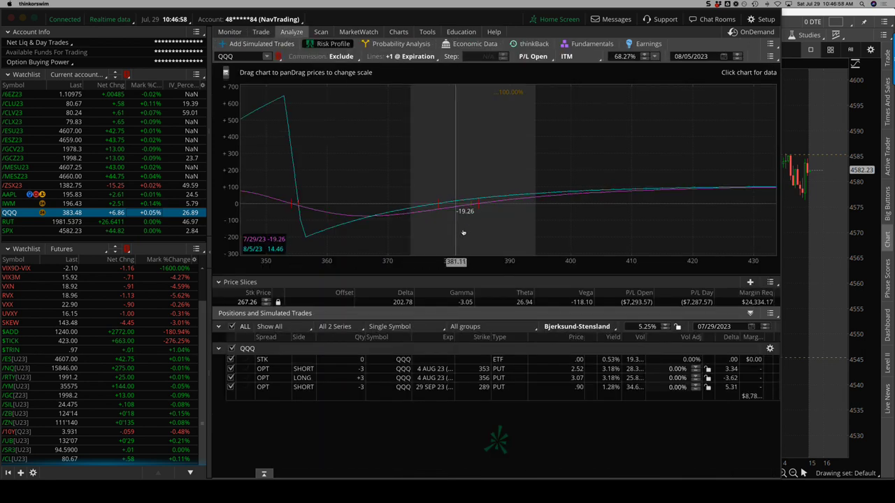